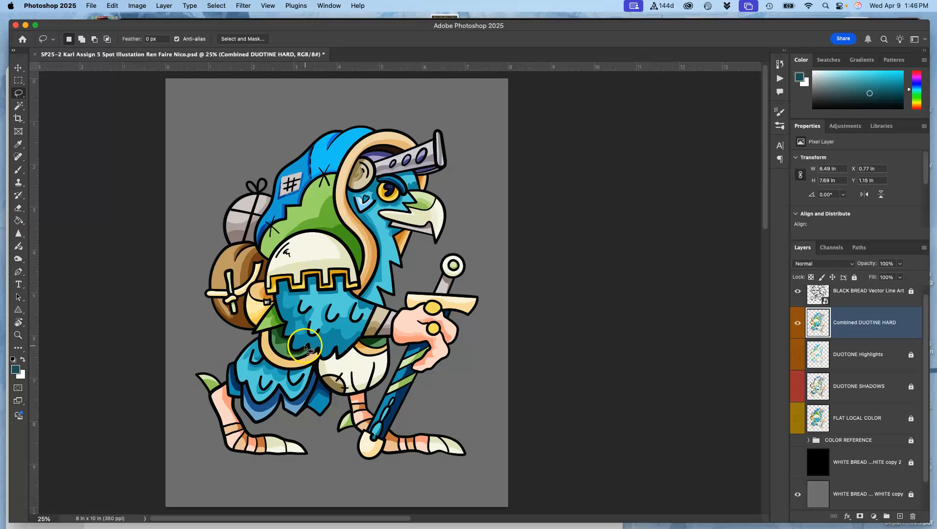
# Step: Brighten the Combined DUOTINE HARD layer with a Levels adjustment, setting the RGB midtone input to about 1.30
pyautogui.click(137, 6)
pyautogui.moveTo(145, 34)
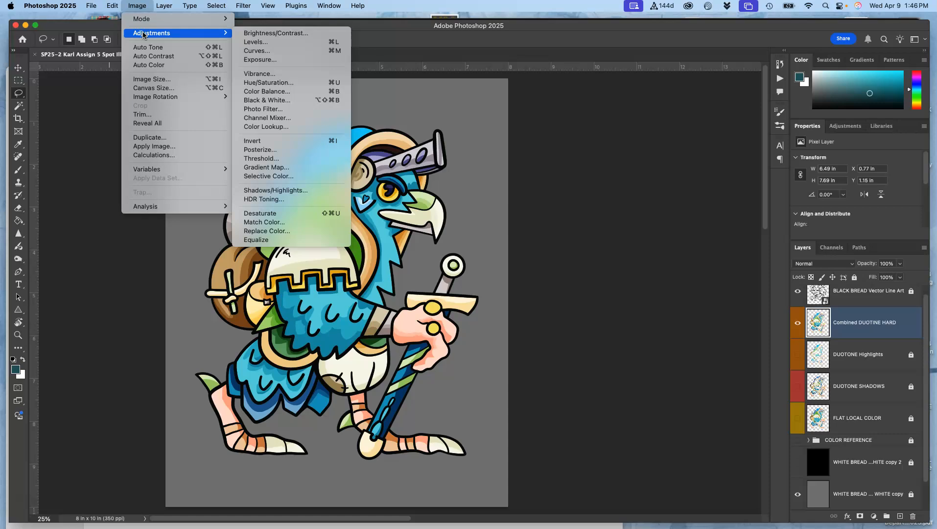
pyautogui.click(149, 36)
pyautogui.click(271, 42)
pyautogui.moveTo(647, 204)
pyautogui.mouseDown()
pyautogui.moveTo(639, 205)
pyautogui.moveTo(678, 201)
pyautogui.moveTo(557, 208)
pyautogui.moveTo(637, 208)
pyautogui.mouseUp()
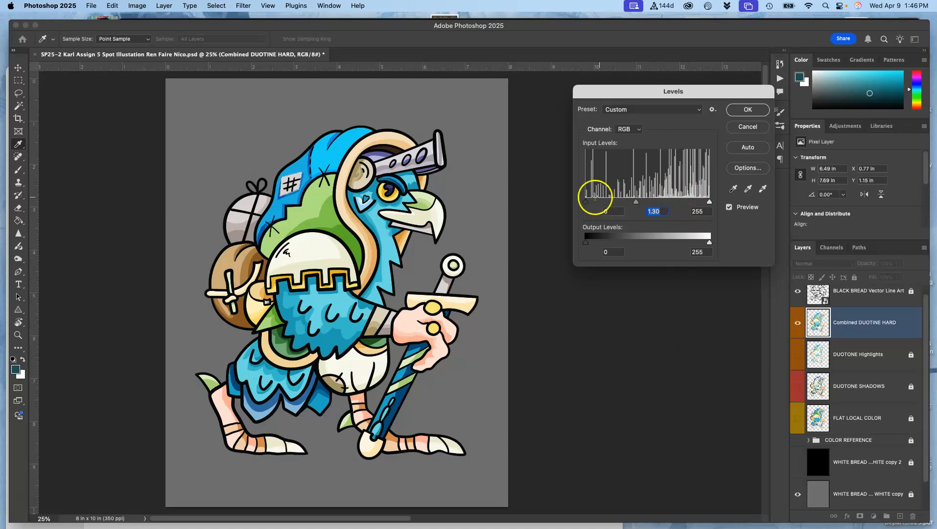
pyautogui.moveTo(637, 202); pyautogui.dragTo(637, 203)
pyautogui.click(736, 108)
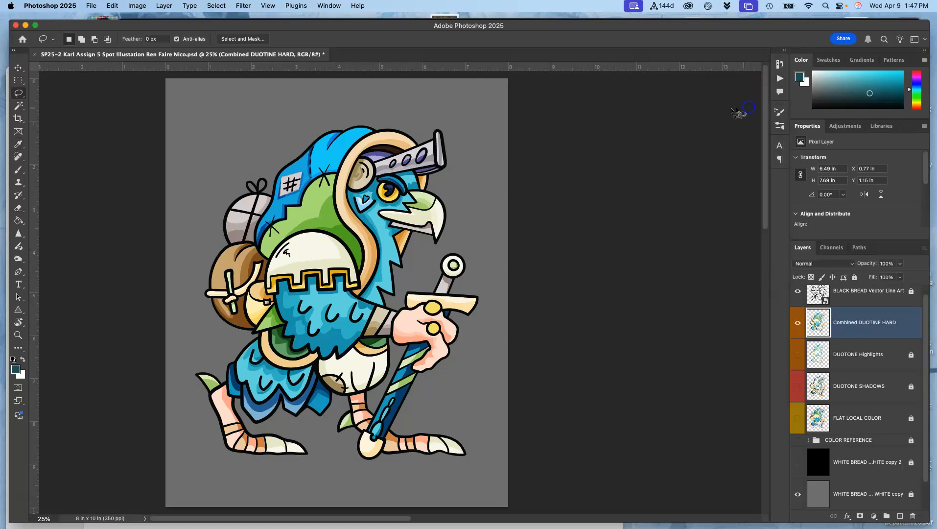
# Step: Start a Color Balance adjustment on the layer, setting the midtones to +27 red and +16 blue and shifting them toward magenta
pyautogui.click(137, 6)
pyautogui.moveTo(146, 33)
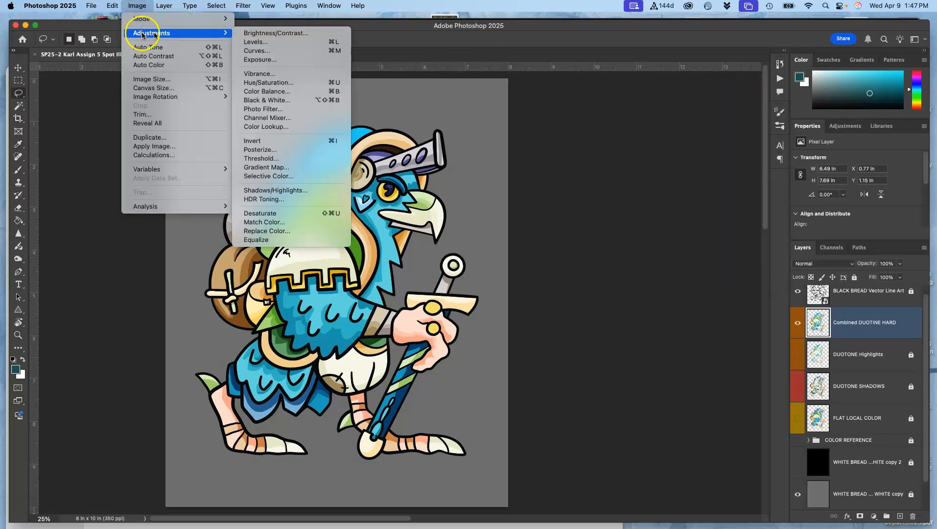
pyautogui.click(317, 91)
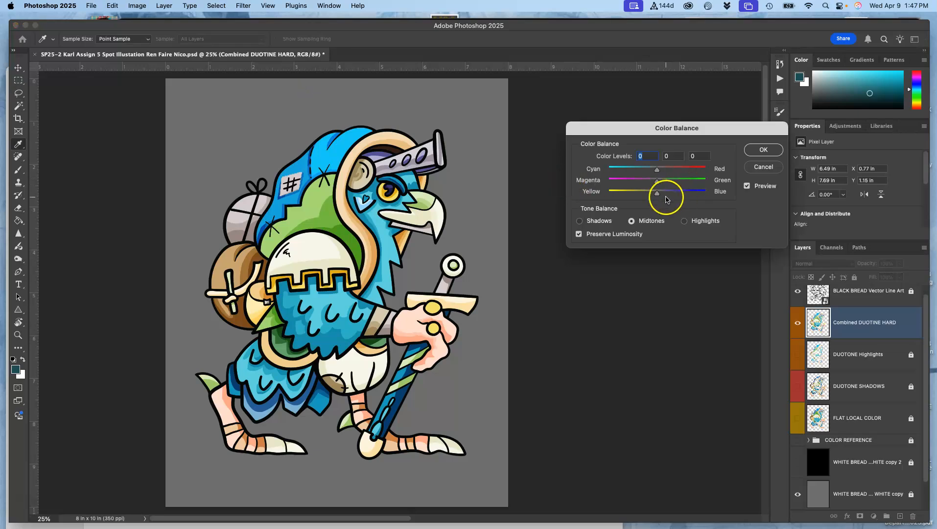
pyautogui.moveTo(658, 172); pyautogui.dragTo(664, 195)
pyautogui.click(657, 194)
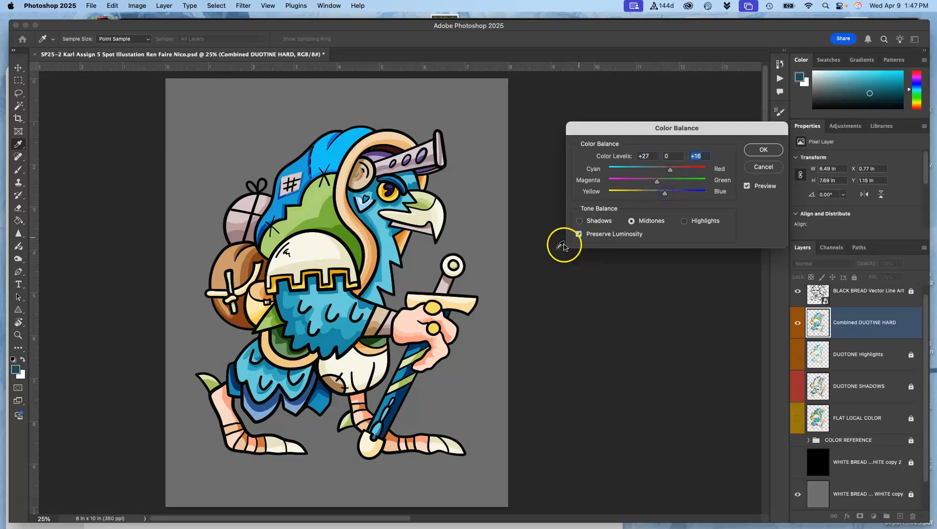
pyautogui.click(658, 181)
pyautogui.moveTo(654, 184); pyautogui.dragTo(646, 184)
# Step: Set the Color Balance highlights to +7, 0, -5 and the shadows to +12, -20, -6, and apply the adjustment
pyautogui.click(684, 221)
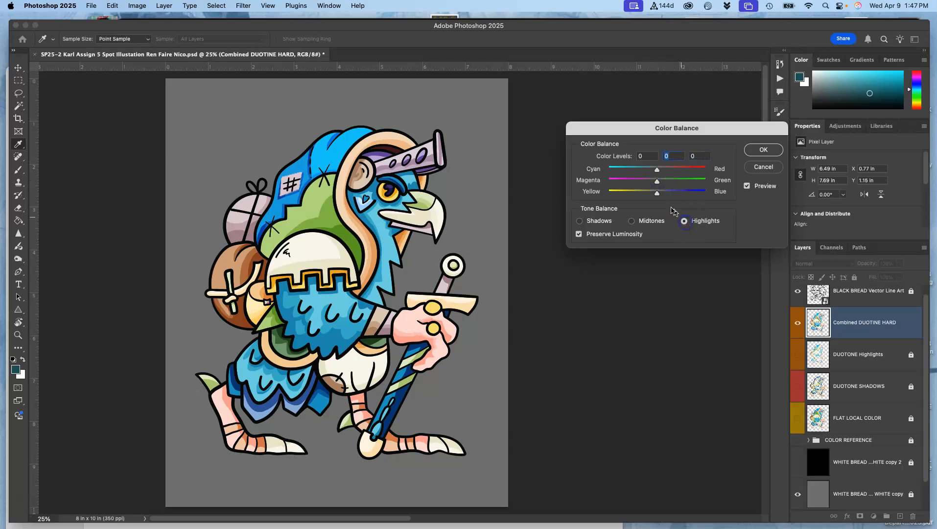
pyautogui.moveTo(657, 193)
pyautogui.mouseDown()
pyautogui.moveTo(661, 173)
pyautogui.moveTo(659, 184)
pyautogui.mouseUp()
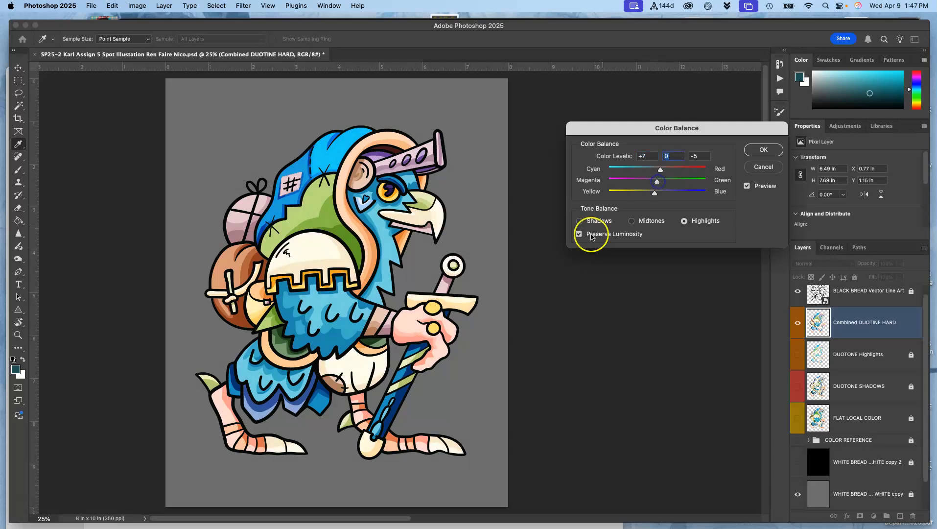
pyautogui.click(580, 221)
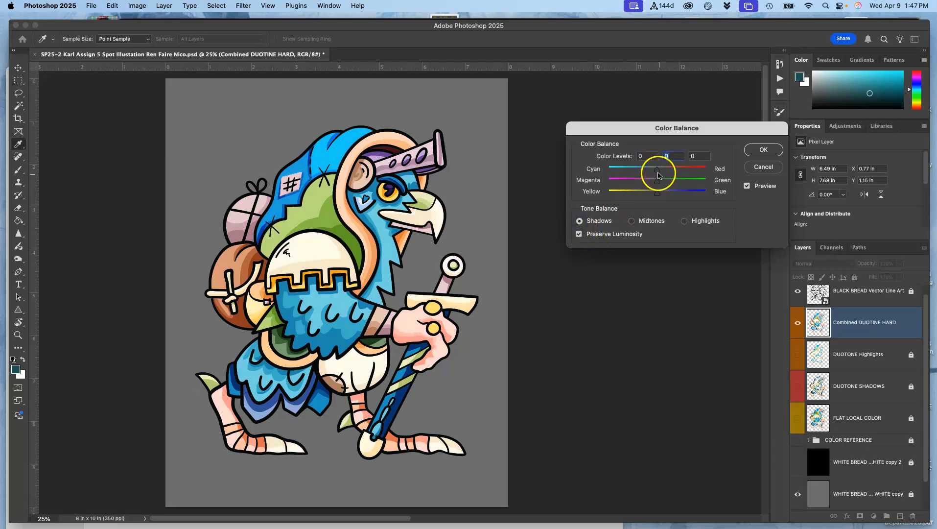
pyautogui.moveTo(657, 169); pyautogui.dragTo(657, 196)
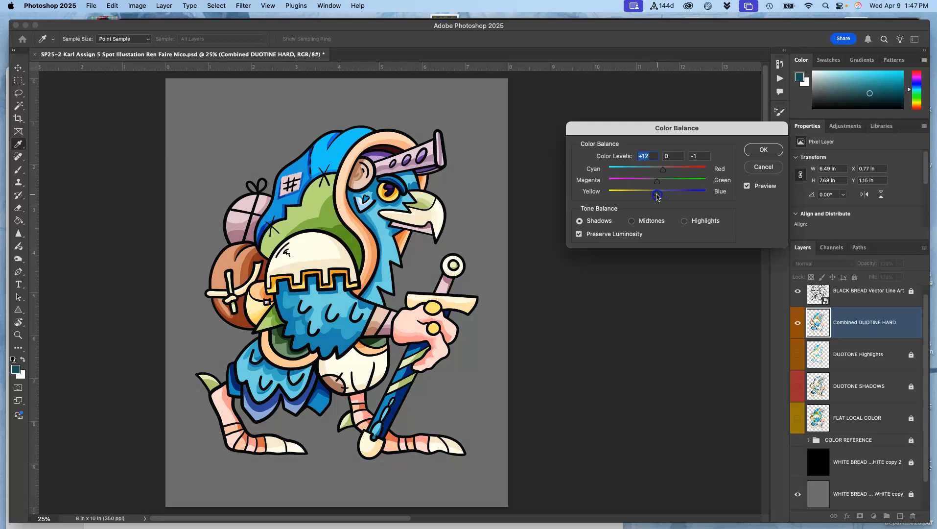
pyautogui.click(654, 196)
pyautogui.moveTo(657, 185); pyautogui.dragTo(648, 185)
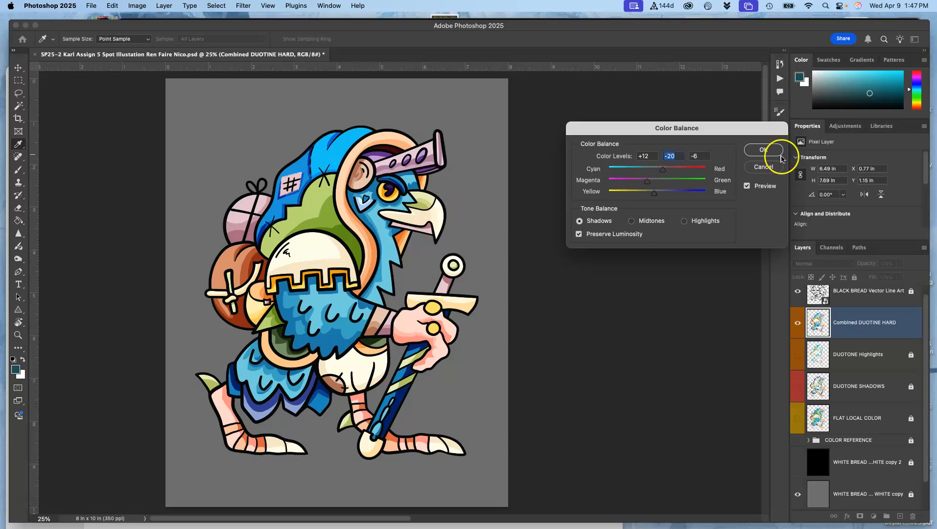
pyautogui.click(764, 150)
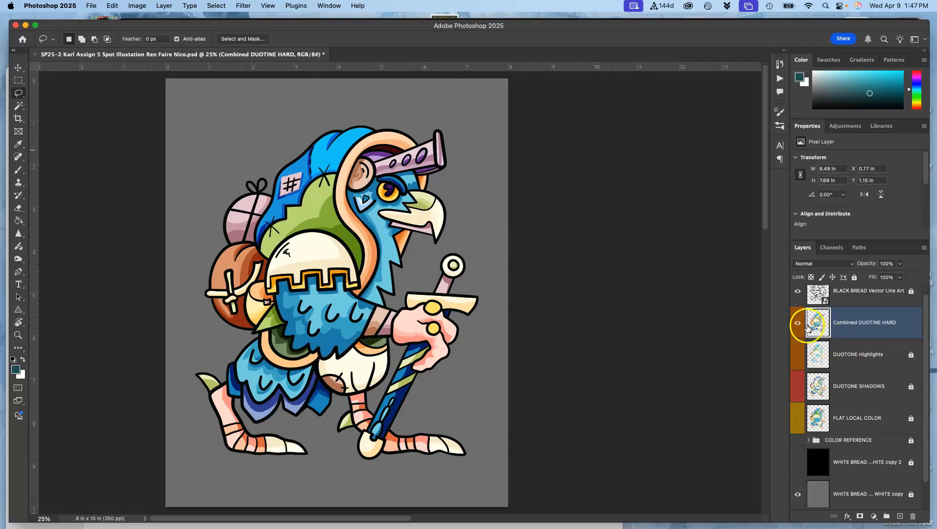
# Step: Show the DUOTONE Highlights, DUOTONE SHADOWS and FLAT LOCAL COLOR layers, and toggle the Combined DUOTINE HARD layer to compare the colors
pyautogui.click(798, 354)
pyautogui.click(798, 385)
pyautogui.click(797, 323)
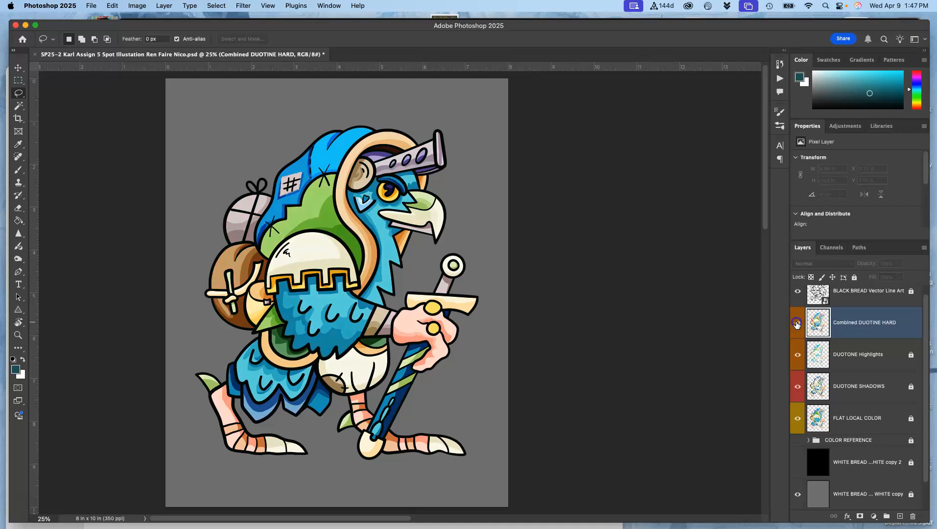
pyautogui.click(796, 324)
pyautogui.click(796, 324)
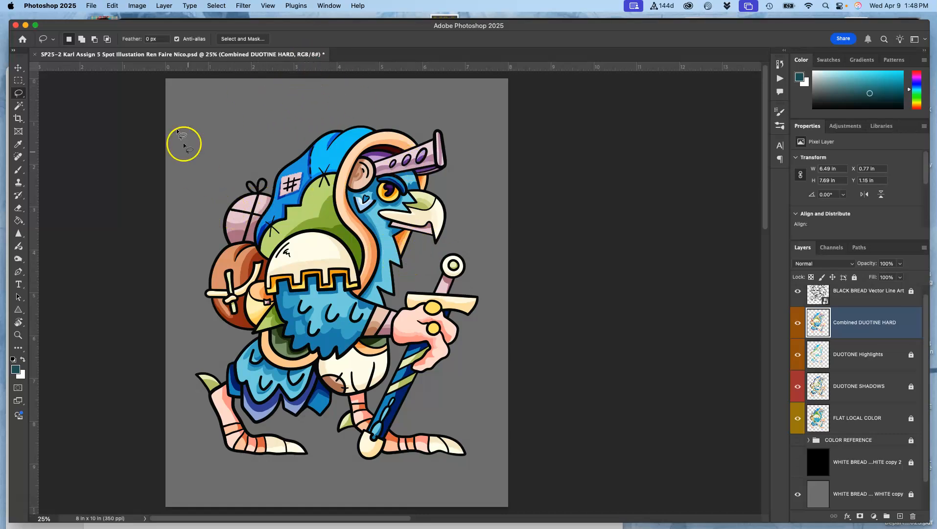
# Step: Start a Hue/Saturation adjustment on the Combined DUOTINE HARD layer with Master hue -2 and saturation -16
pyautogui.click(138, 7)
pyautogui.moveTo(151, 33)
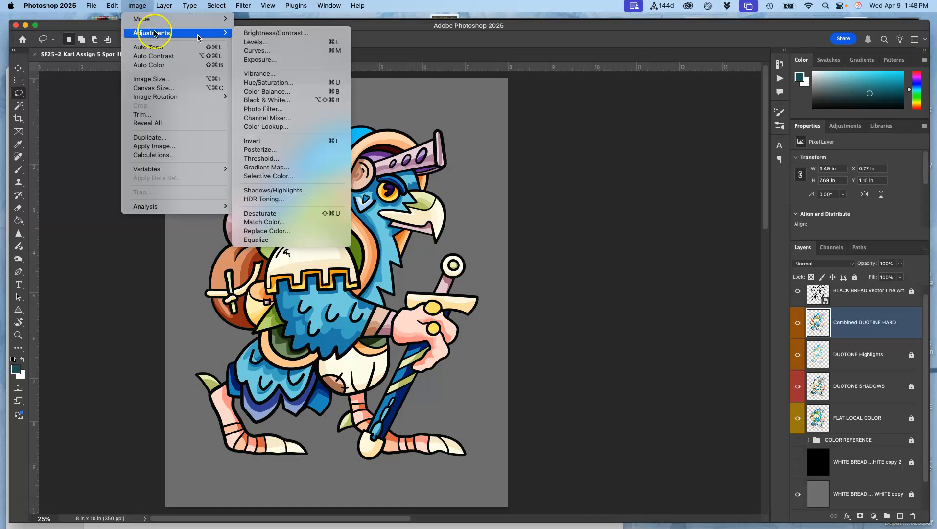
pyautogui.click(274, 88)
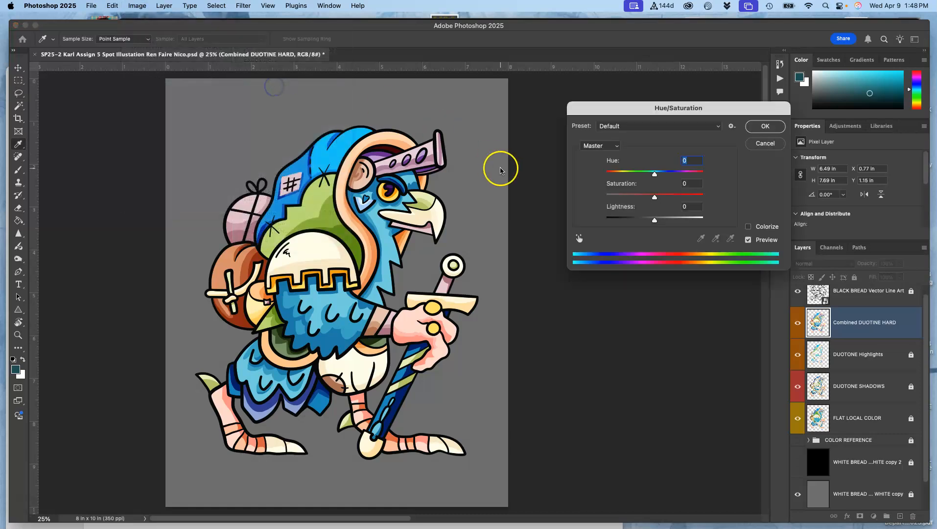
pyautogui.moveTo(654, 174); pyautogui.dragTo(653, 176)
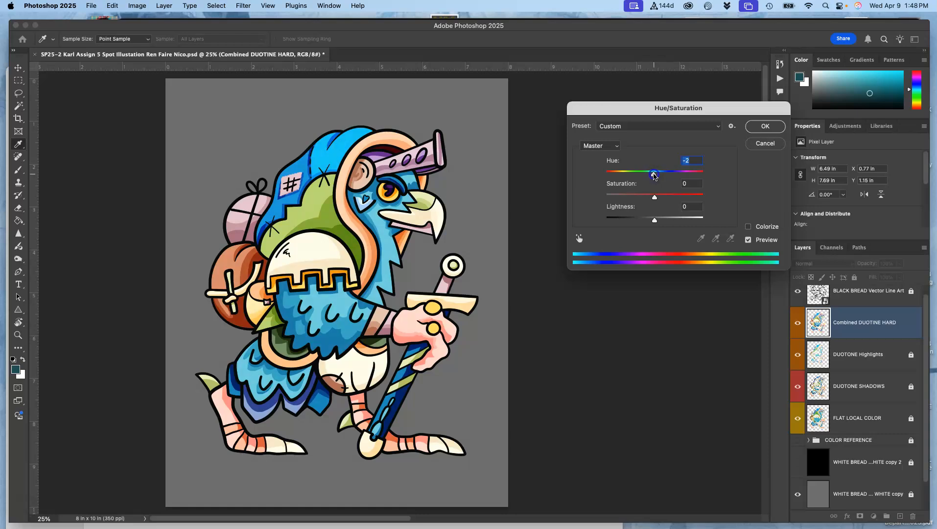
pyautogui.moveTo(655, 196)
pyautogui.mouseDown()
pyautogui.moveTo(676, 198)
pyautogui.moveTo(642, 201)
pyautogui.mouseUp()
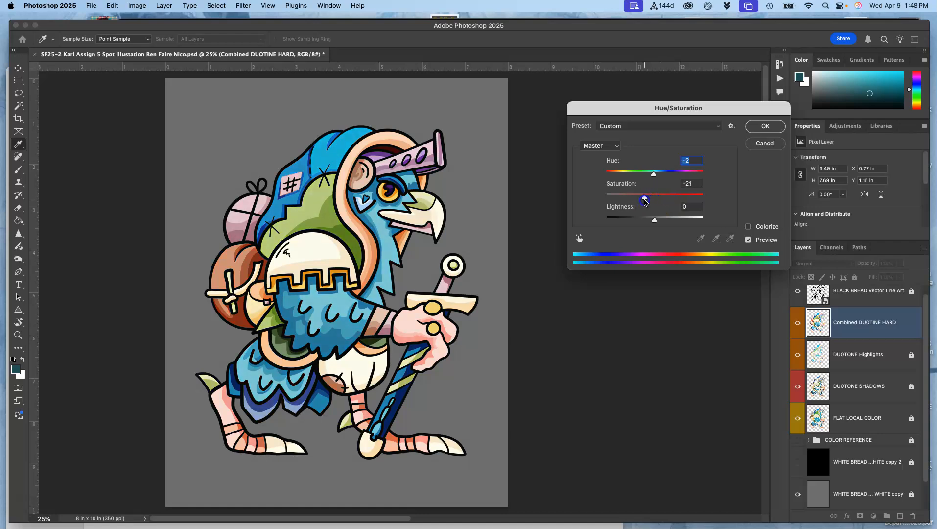
pyautogui.moveTo(645, 202); pyautogui.dragTo(647, 201)
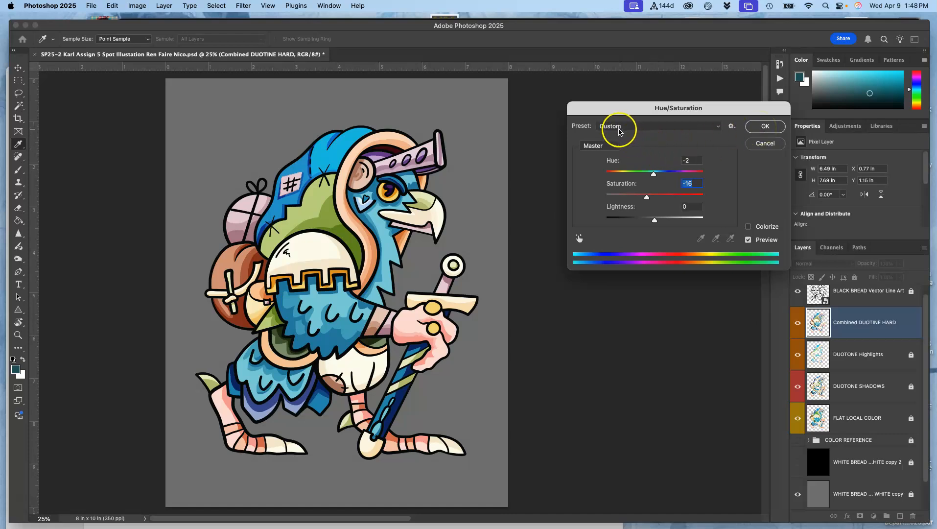
# Step: Set the Magentas range of the Hue/Saturation adjustment to hue +74 and saturation +23
pyautogui.click(603, 146)
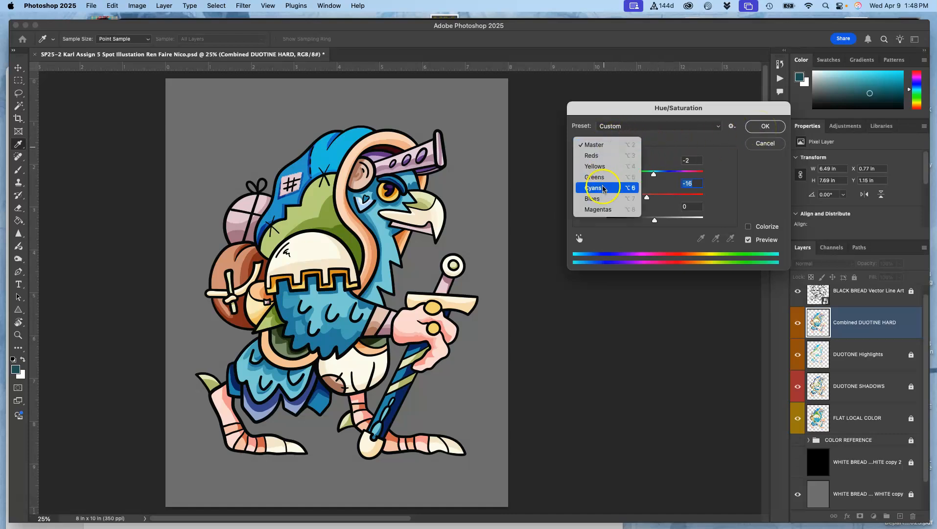
pyautogui.click(600, 209)
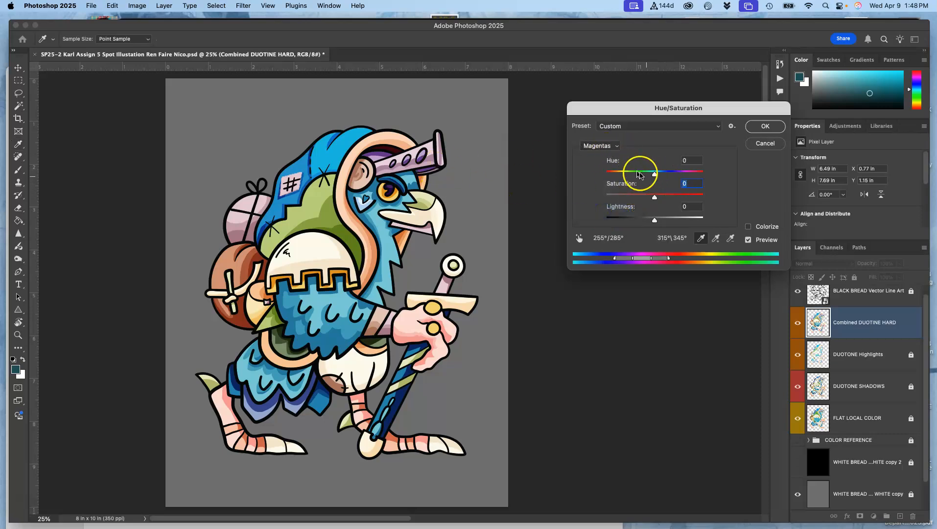
pyautogui.moveTo(654, 174); pyautogui.dragTo(683, 171)
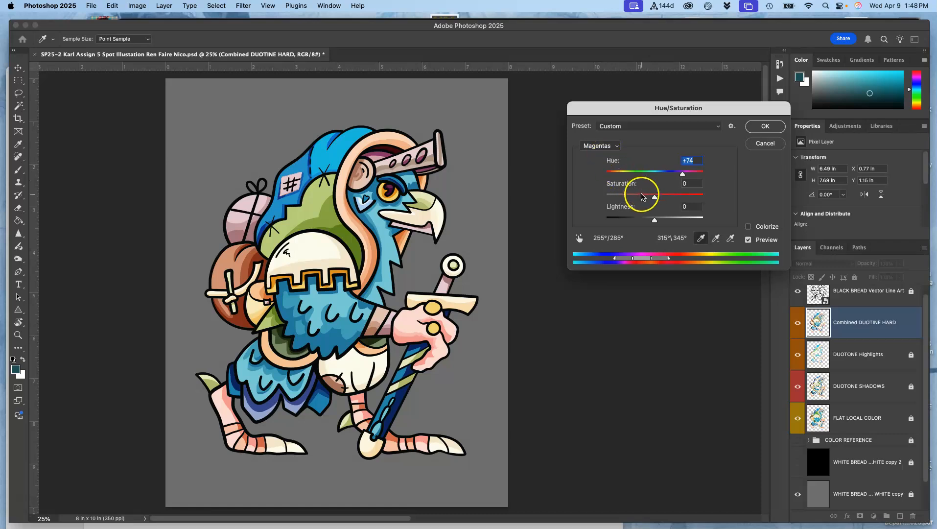
pyautogui.moveTo(654, 200); pyautogui.dragTo(666, 196)
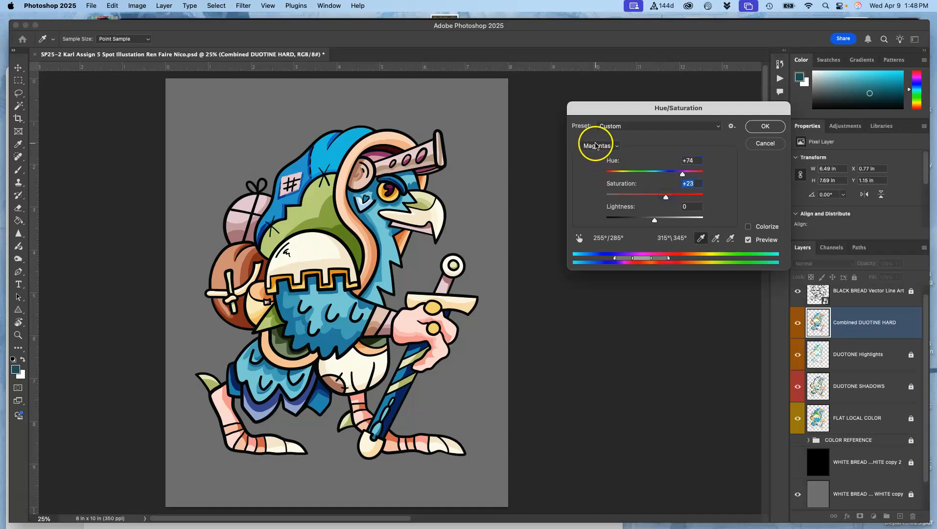
# Step: Raise the hue and slightly lower the saturation of the Reds range, and apply the Hue/Saturation adjustment
pyautogui.click(597, 145)
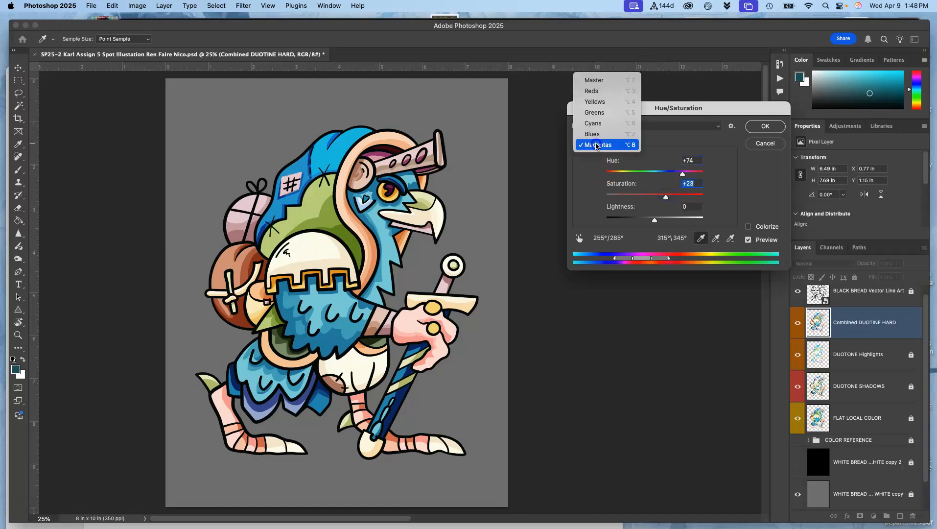
pyautogui.click(601, 91)
pyautogui.moveTo(654, 172)
pyautogui.mouseDown()
pyautogui.moveTo(647, 176)
pyautogui.moveTo(659, 176)
pyautogui.mouseUp()
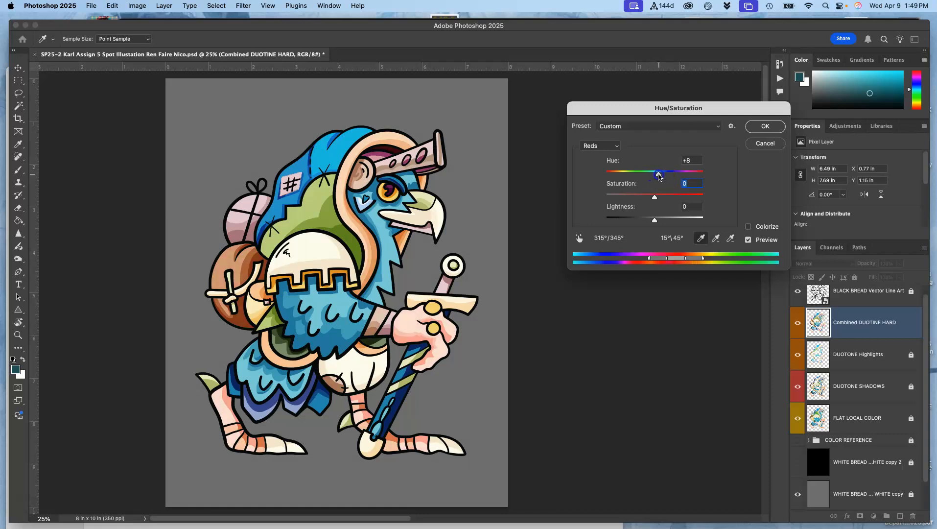
pyautogui.moveTo(659, 176); pyautogui.dragTo(651, 199)
pyautogui.click(768, 126)
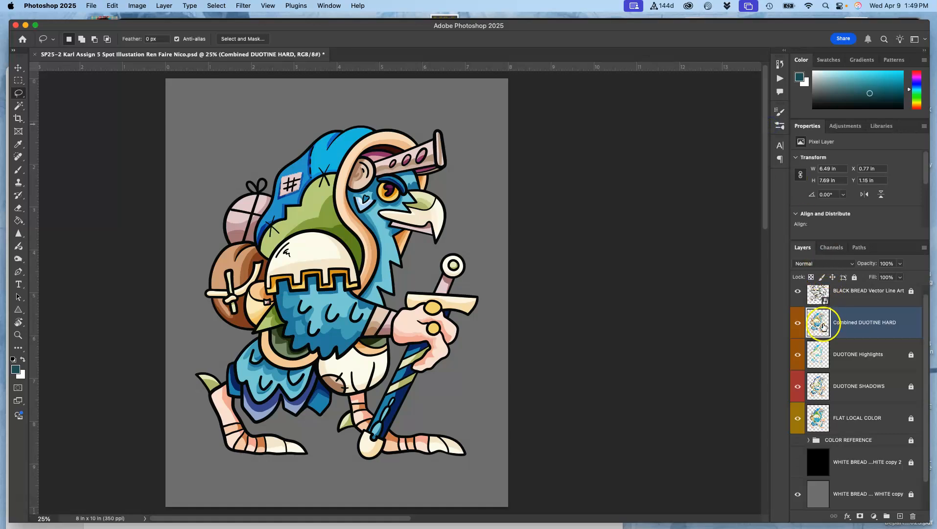
# Step: Toggle the visibility of the Combined DUOTINE HARD layer repeatedly to compare the adjusted colors with the original ones
pyautogui.click(798, 324)
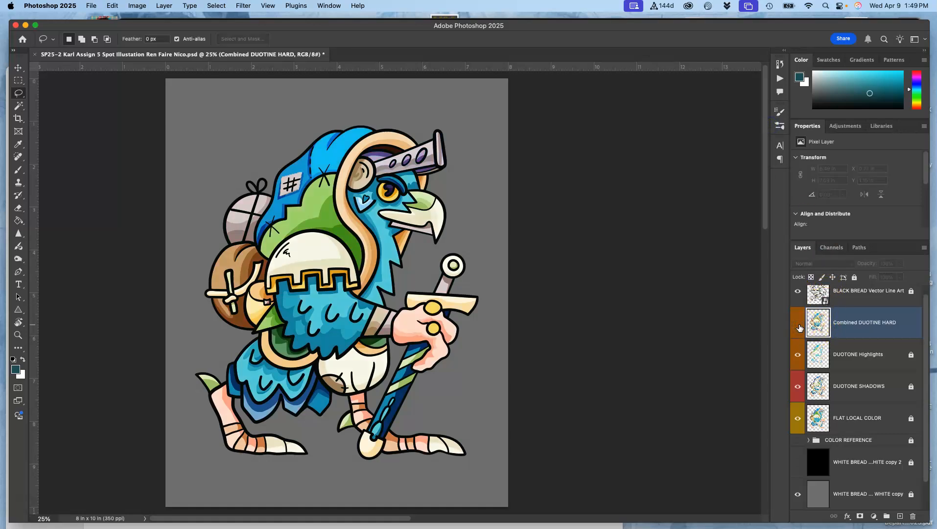
pyautogui.click(799, 324)
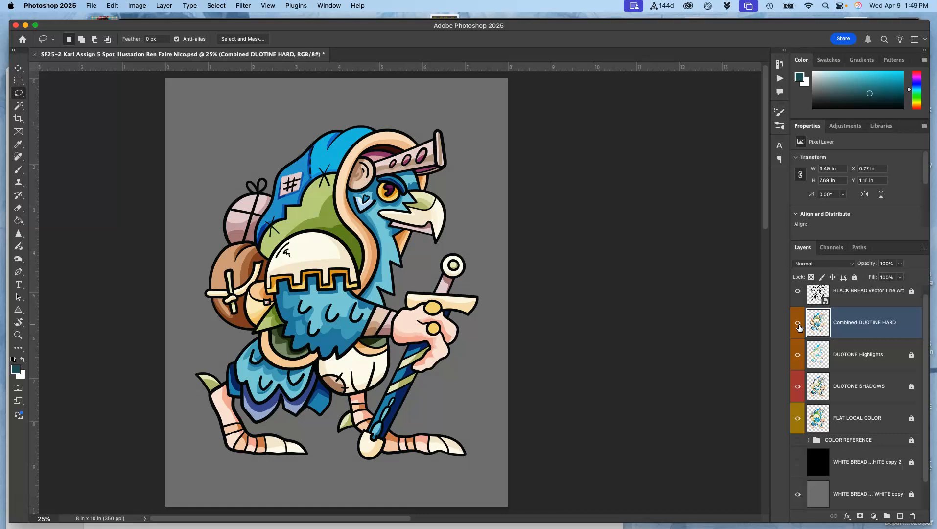
pyautogui.click(798, 324)
pyautogui.click(798, 324)
pyautogui.click(799, 324)
pyautogui.click(798, 325)
pyautogui.click(799, 325)
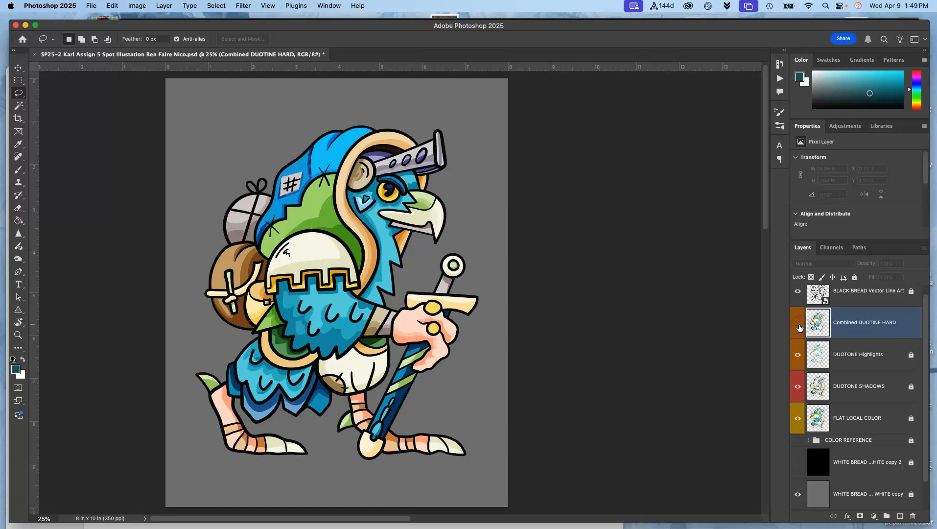
pyautogui.click(799, 324)
# Step: Set the opacity of the Combined DUOTINE HARD layer to 49%
pyautogui.click(879, 322)
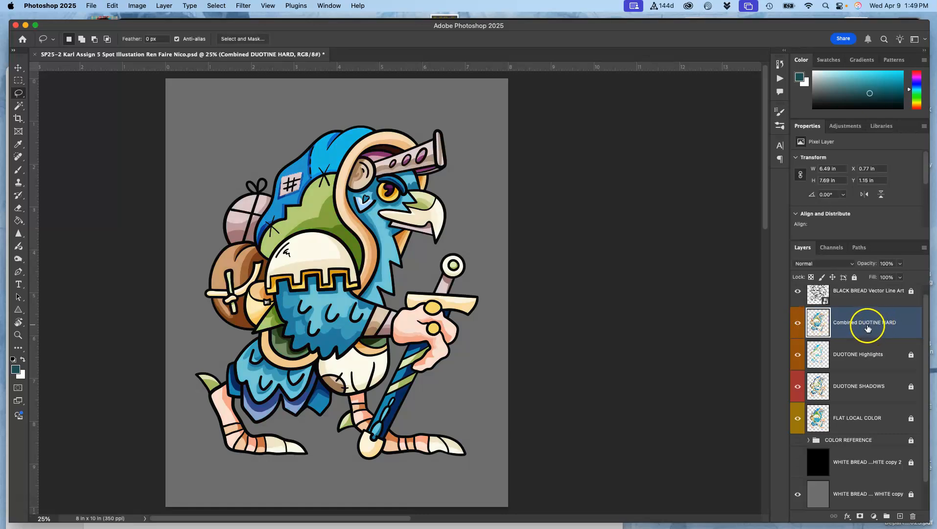
pyautogui.click(901, 265)
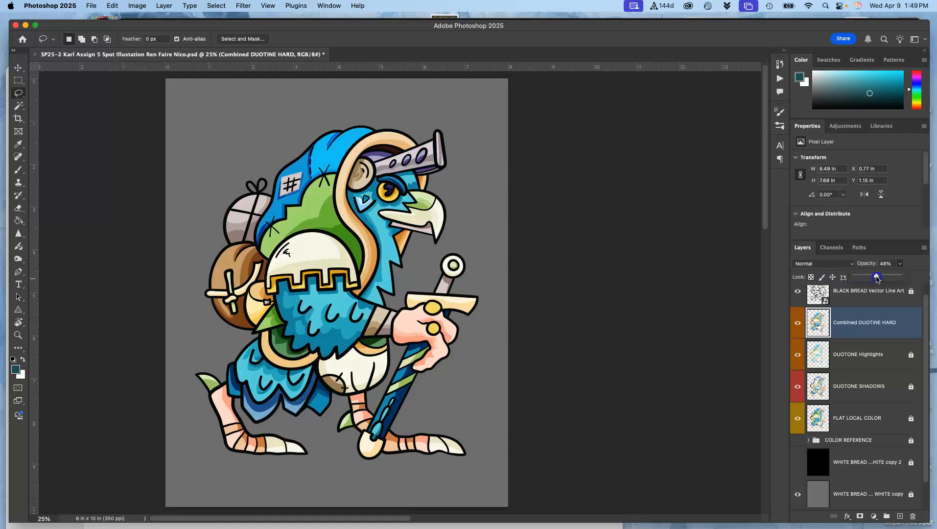
pyautogui.click(426, 316)
# Step: Examine the blended colors on the sword, beak, head and hood of the bird character at 100% magnification
pyautogui.scroll(4, 425, 309)
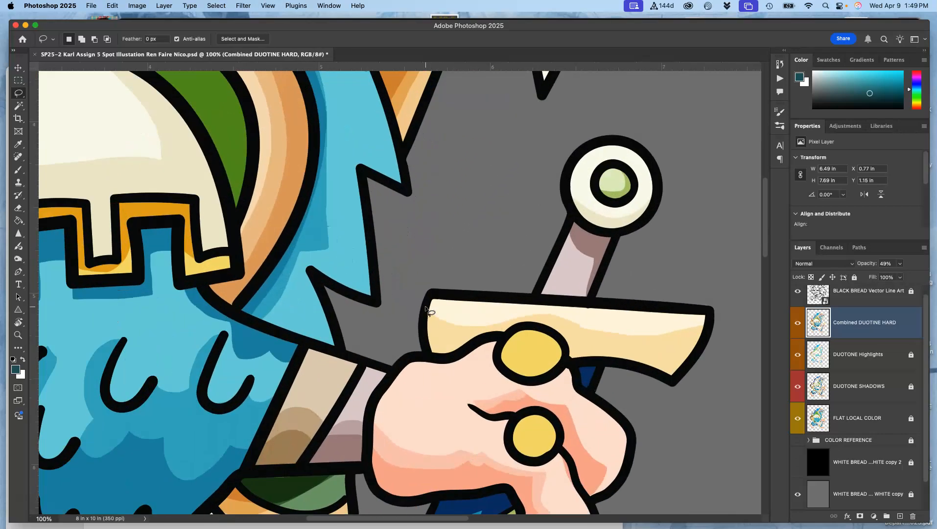
pyautogui.scroll(10, 331, 250)
pyautogui.scroll(-8, 331, 250)
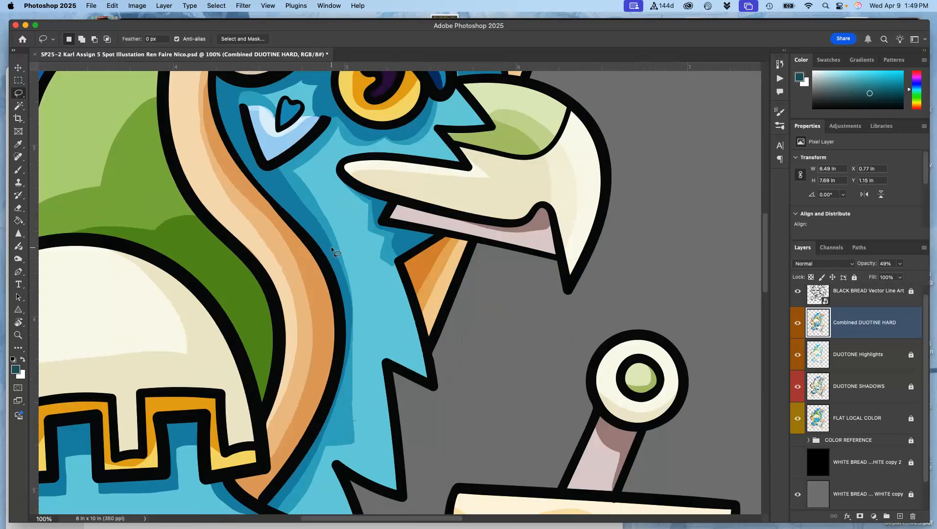
pyautogui.scroll(5, 332, 250)
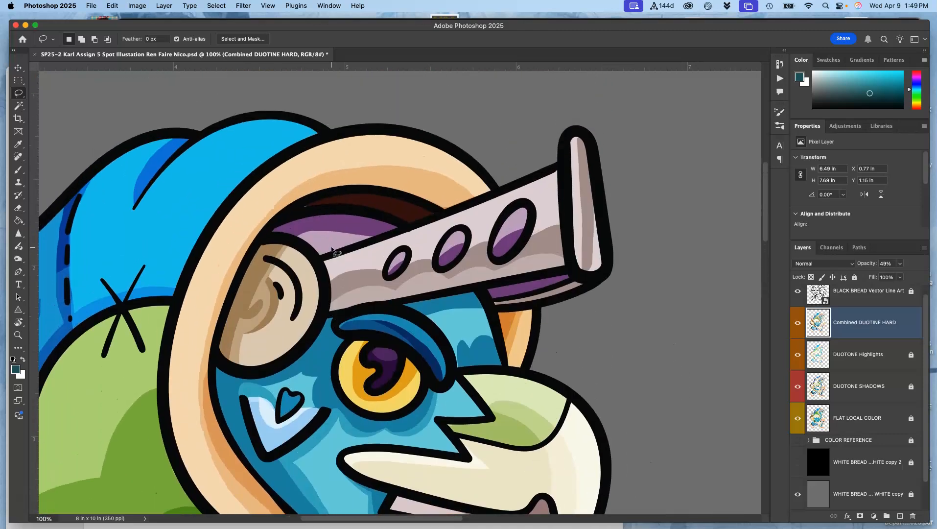
pyautogui.hscroll(-3, 332, 249)
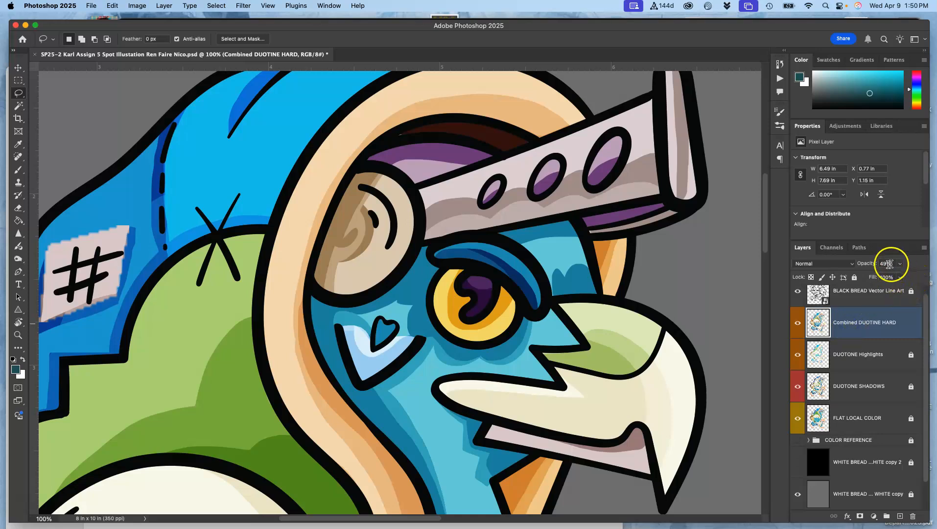
# Step: Change the blend mode of the Combined DUOTINE HARD layer to Dissolve
pyautogui.click(828, 265)
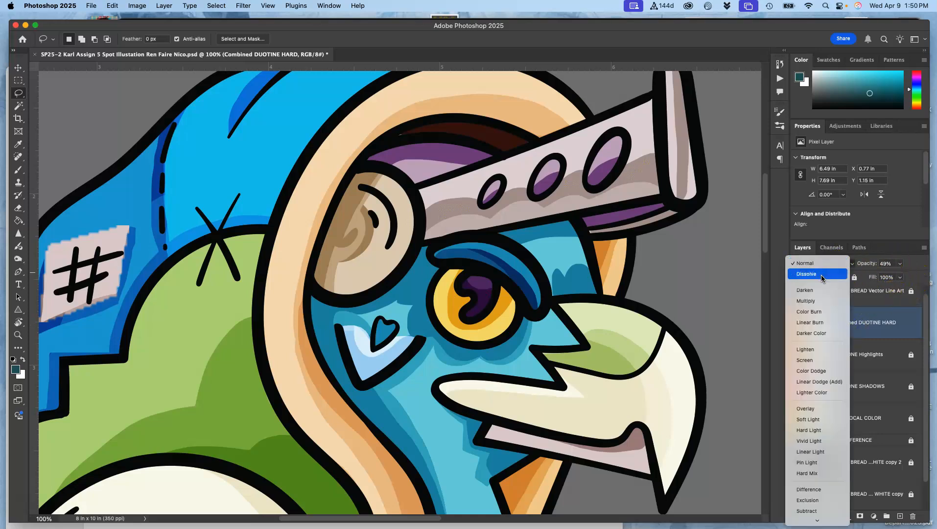
pyautogui.click(821, 274)
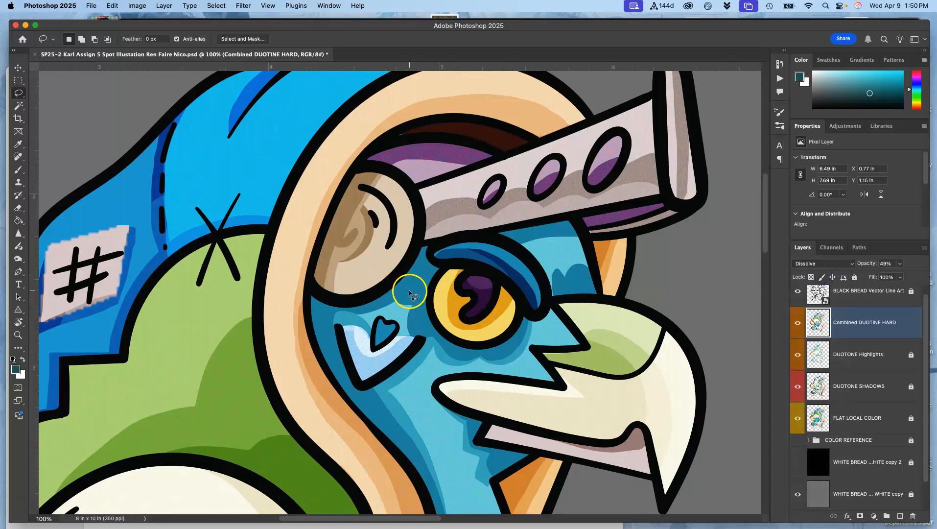
# Step: Examine the dissolve grain on the face, ear and hood at 700% magnification, and return to an overview of the bird
pyautogui.press('super+equal')
pyautogui.press('super+equal')
pyautogui.press('super+equal')
pyautogui.press('super+equal')
pyautogui.press('super+equal')
pyautogui.press('super+equal')
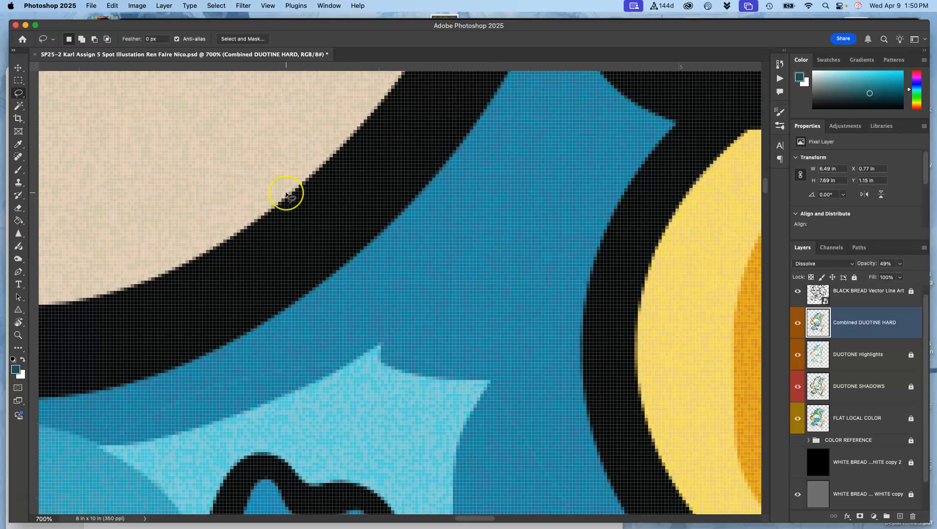
pyautogui.scroll(10, 286, 193)
pyautogui.hscroll(-5, 286, 193)
pyautogui.scroll(3, 286, 194)
pyautogui.hscroll(-6, 286, 195)
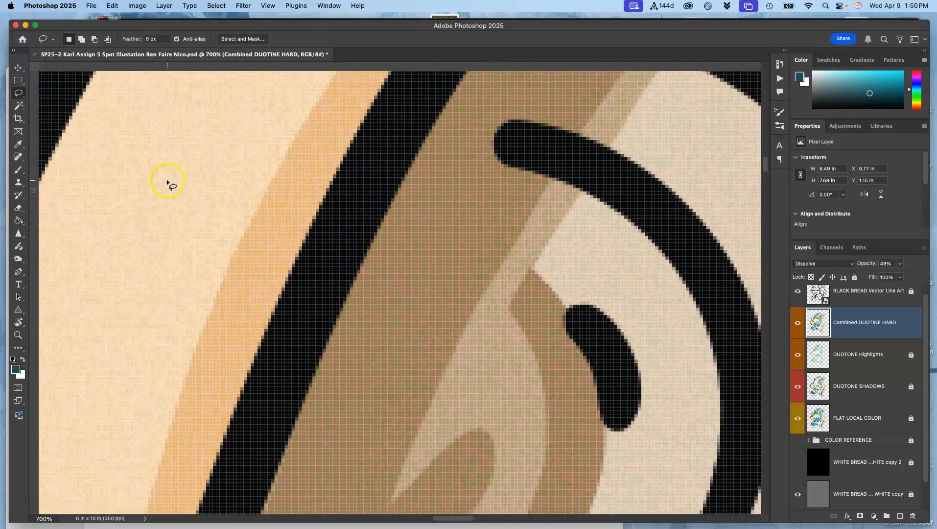
pyautogui.hscroll(-8, 166, 184)
pyautogui.hscroll(-10, 167, 182)
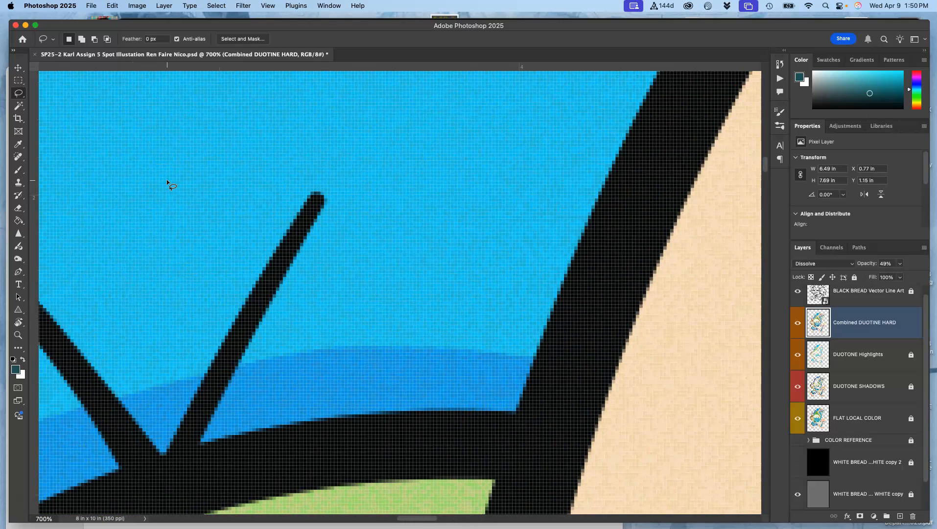
pyautogui.scroll(-1, 167, 182)
pyautogui.scroll(-3, 167, 183)
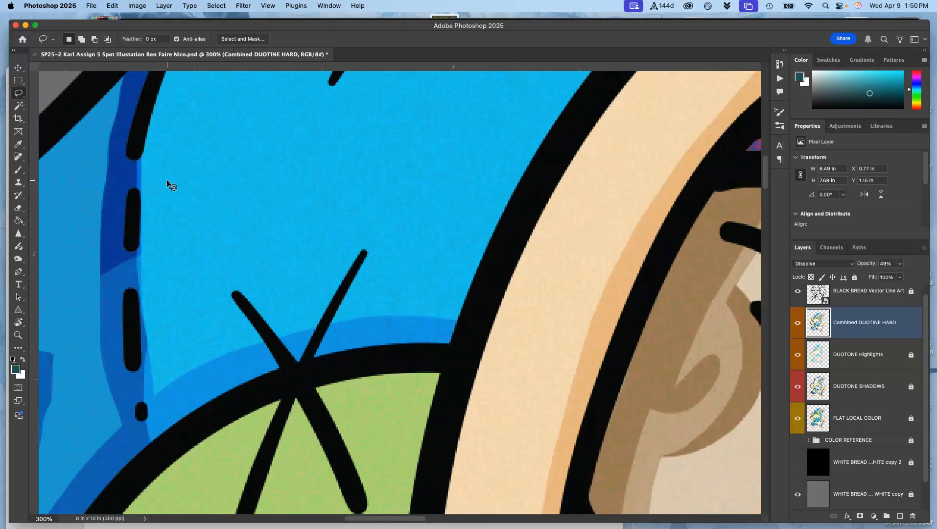
pyautogui.scroll(-6, 167, 184)
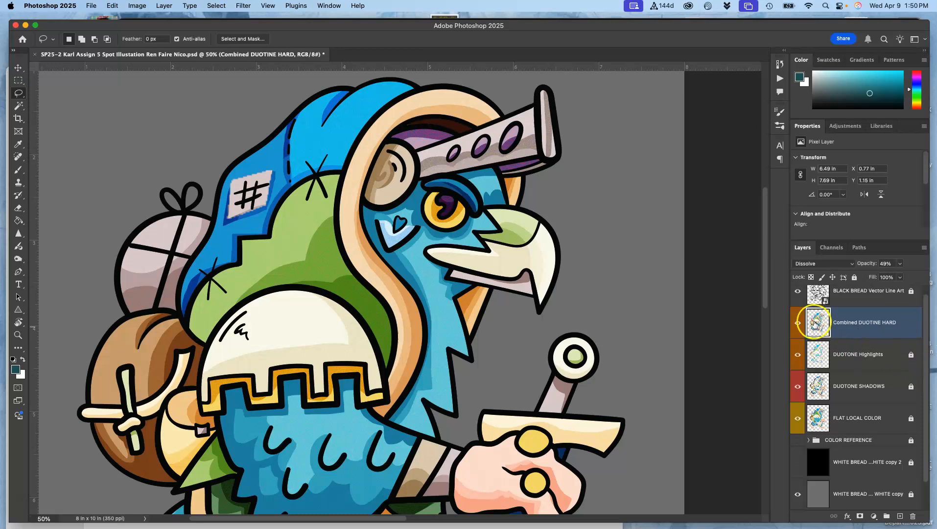
# Step: Toggle the Combined DUOTINE HARD layer's visibility to compare the colors, and raise its opacity to 59%
pyautogui.click(798, 323)
pyautogui.click(798, 323)
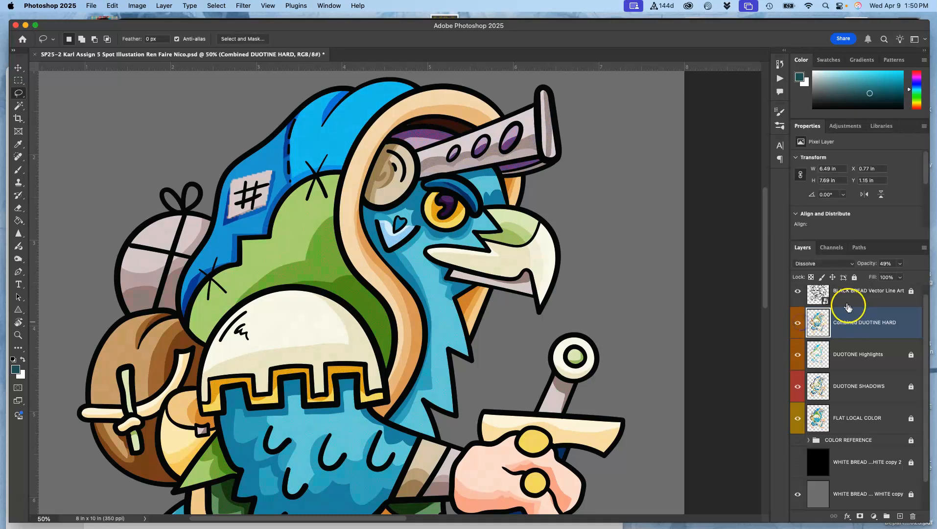
pyautogui.click(820, 265)
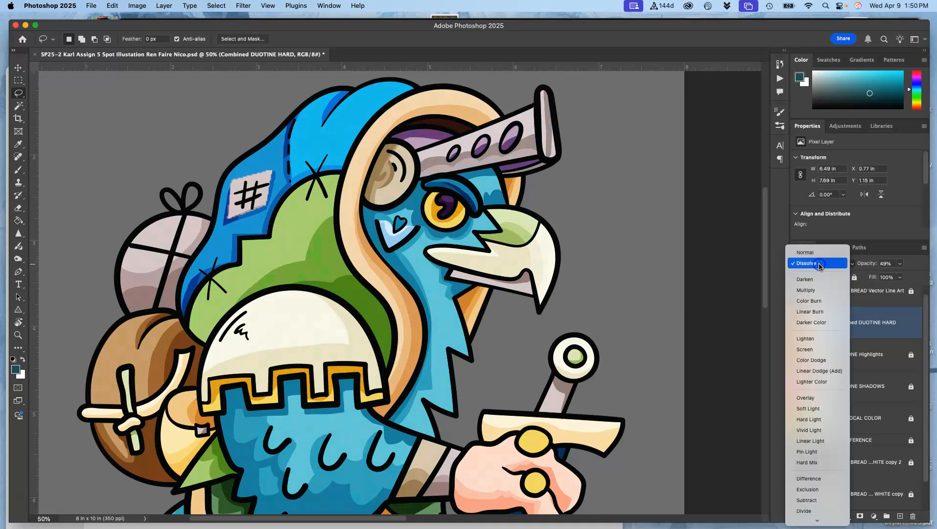
pyautogui.click(902, 265)
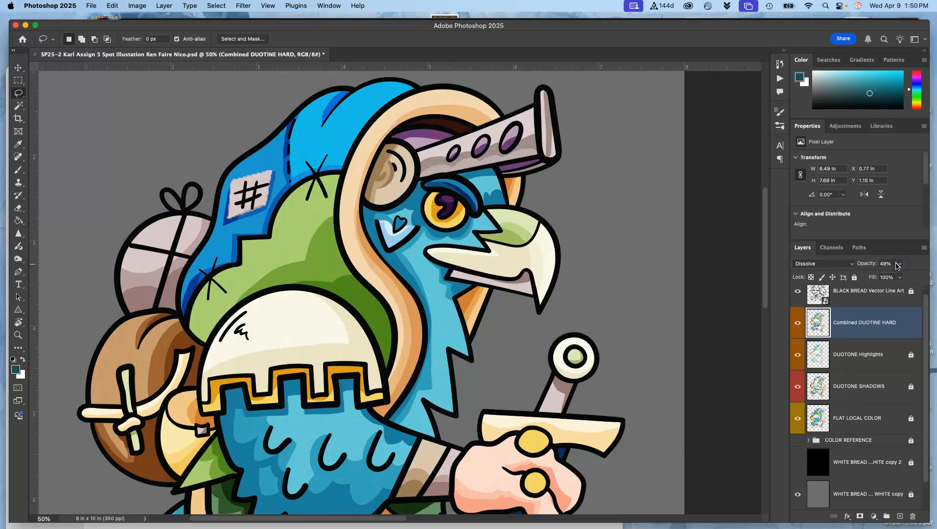
pyautogui.moveTo(900, 277); pyautogui.dragTo(922, 276)
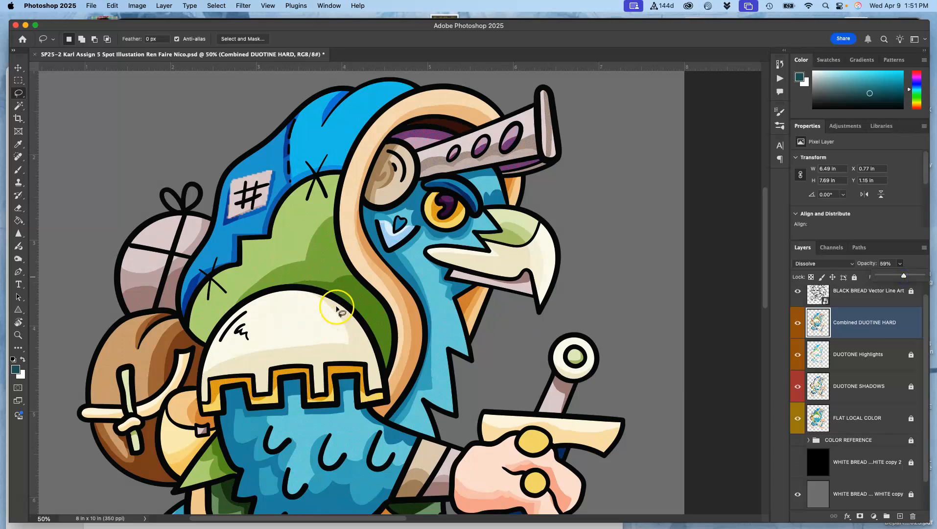
# Step: Examine the dissolve grain around the beak, eye and cheek at 300% magnification, and return to a view of the whole upper figure
pyautogui.hscroll(2, 343, 324)
pyautogui.hscroll(3, 342, 321)
pyautogui.scroll(2, 341, 322)
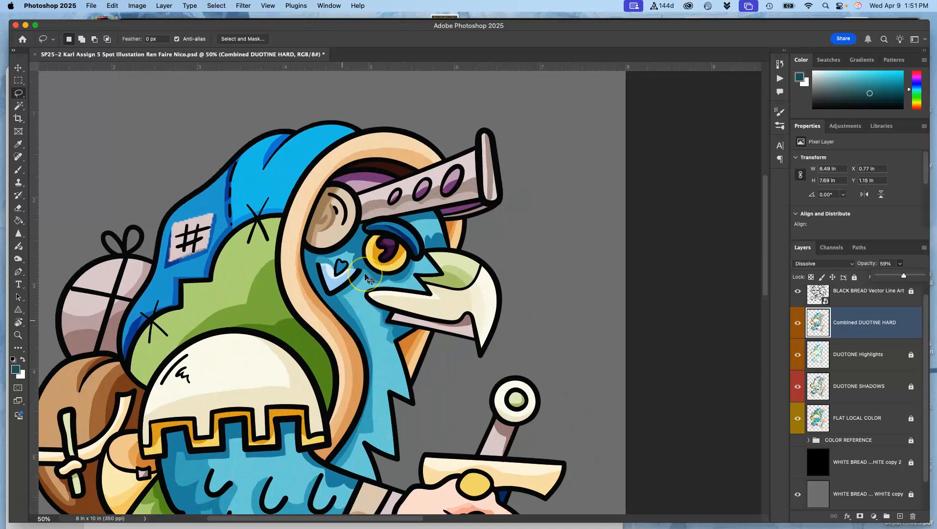
pyautogui.scroll(5, 365, 277)
pyautogui.scroll(3, 365, 275)
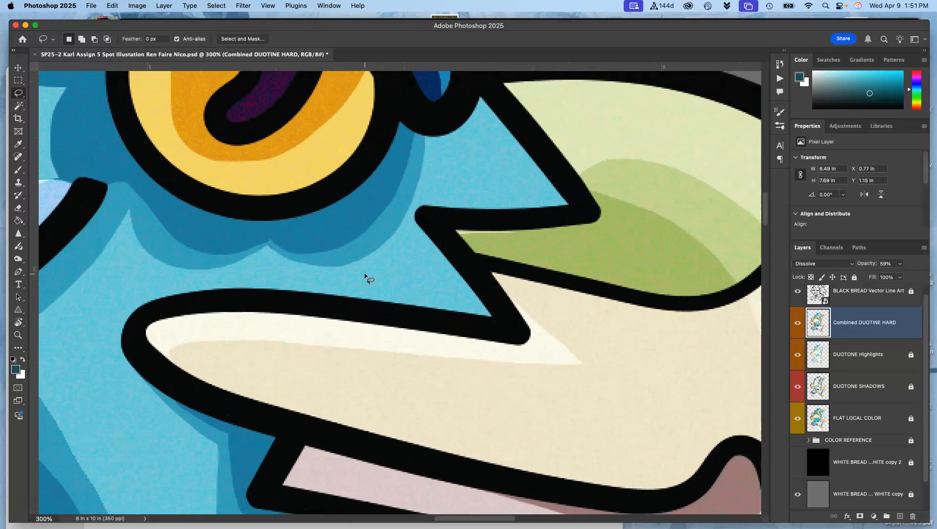
pyautogui.hscroll(-4, 364, 276)
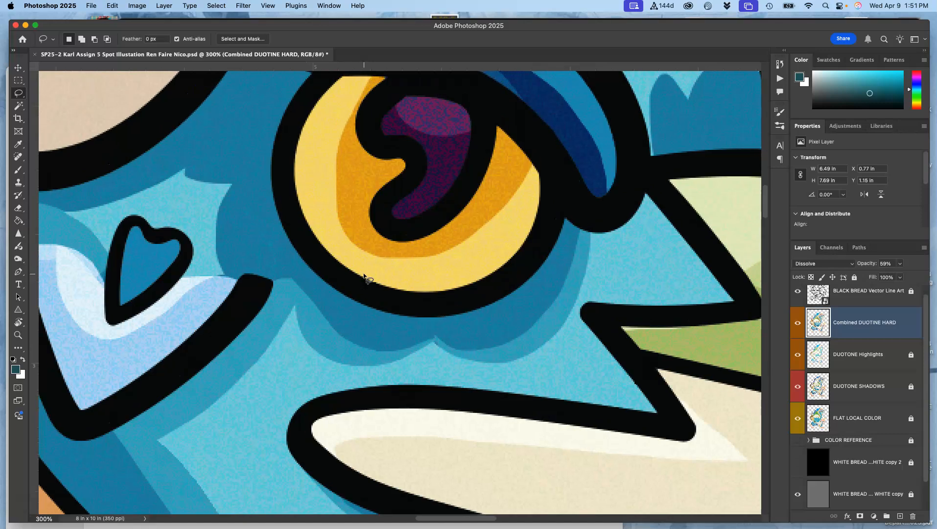
pyautogui.scroll(2, 379, 240)
pyautogui.hscroll(-1, 380, 240)
pyautogui.scroll(5, 382, 247)
pyautogui.hscroll(-3, 383, 246)
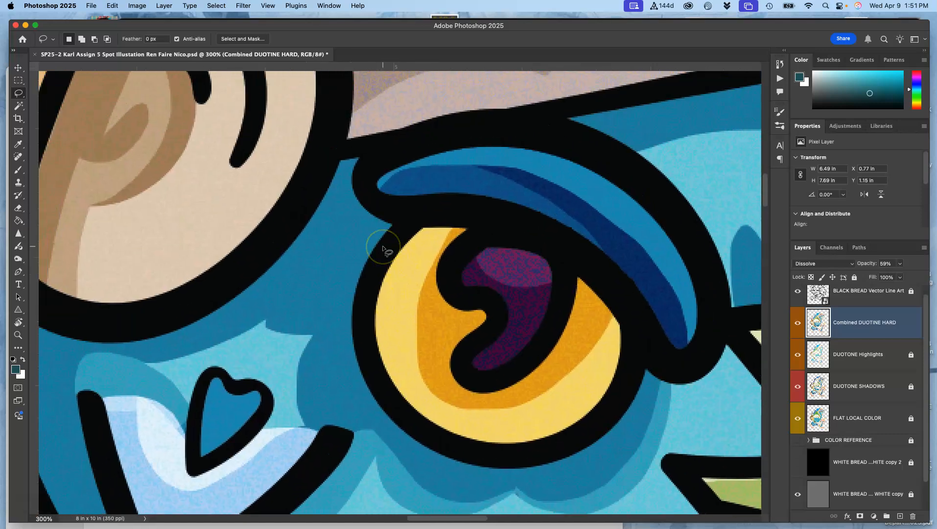
pyautogui.press('super+minus')
pyautogui.press('super+minus')
pyautogui.press('super+minus')
pyautogui.press('super+minus')
pyautogui.scroll(-10, 383, 250)
pyautogui.hscroll(-3, 382, 250)
pyautogui.press('super+minus')
pyautogui.scroll(4, 383, 249)
pyautogui.hscroll(1, 382, 249)
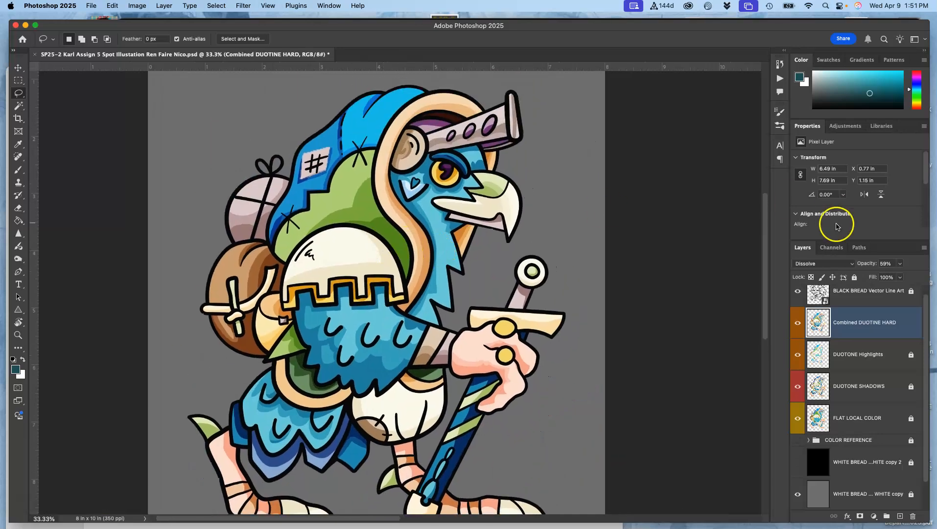
# Step: Set the opacity of the Combined DUOTINE HARD layer to 77% and give the layer a Violet color label
pyautogui.click(900, 264)
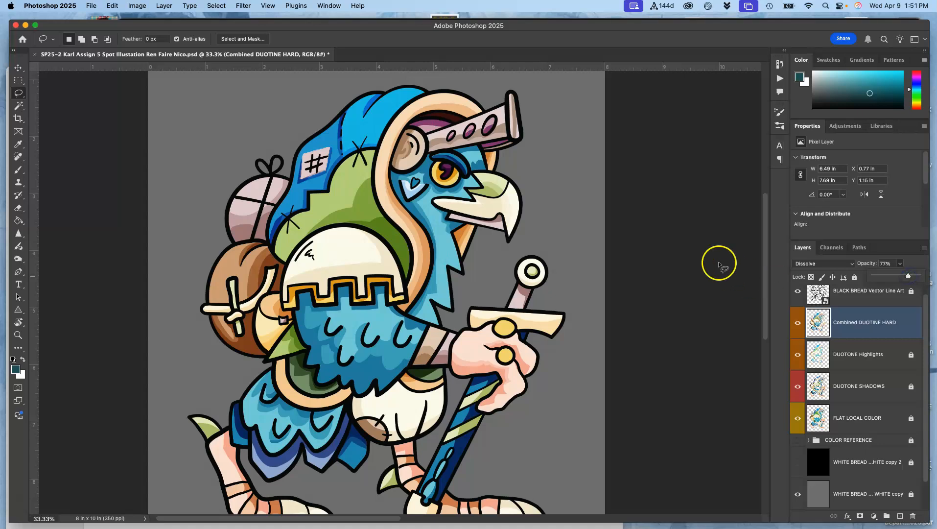
pyautogui.hscroll(3, 425, 267)
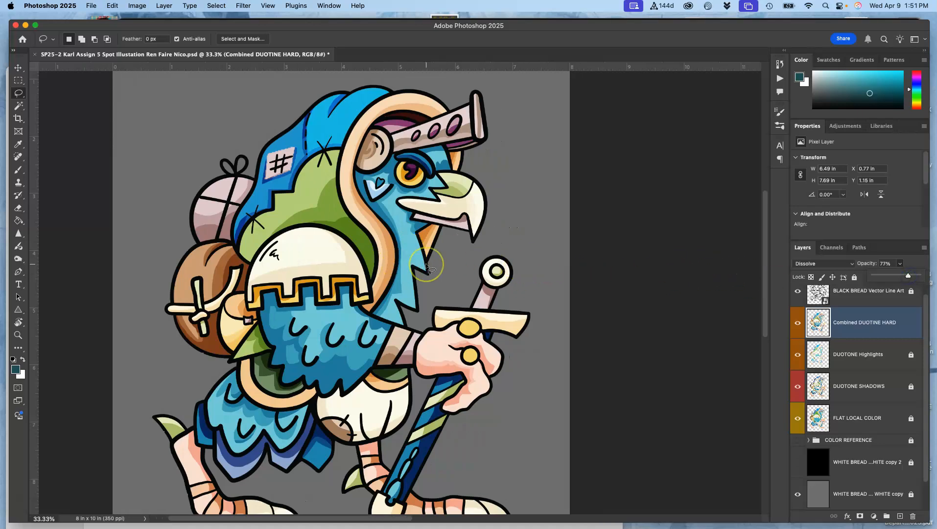
pyautogui.rightClick(800, 311)
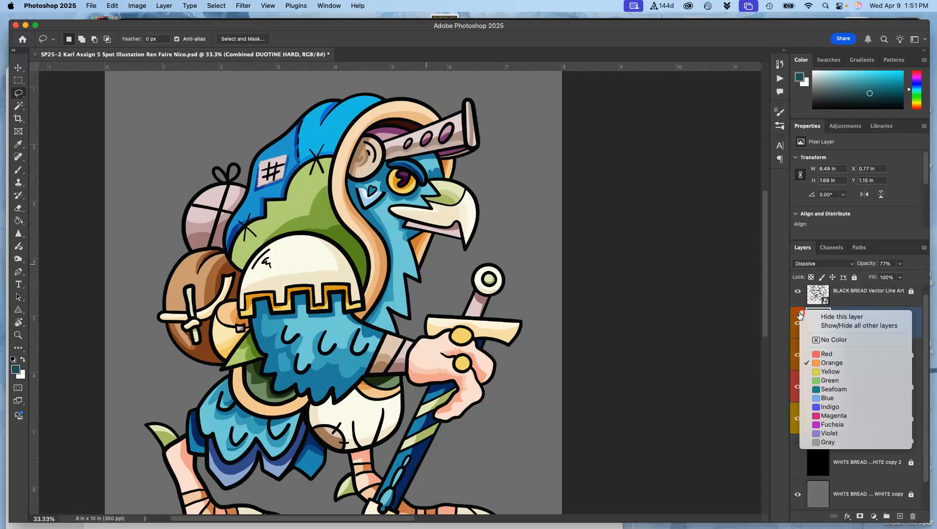
pyautogui.click(820, 433)
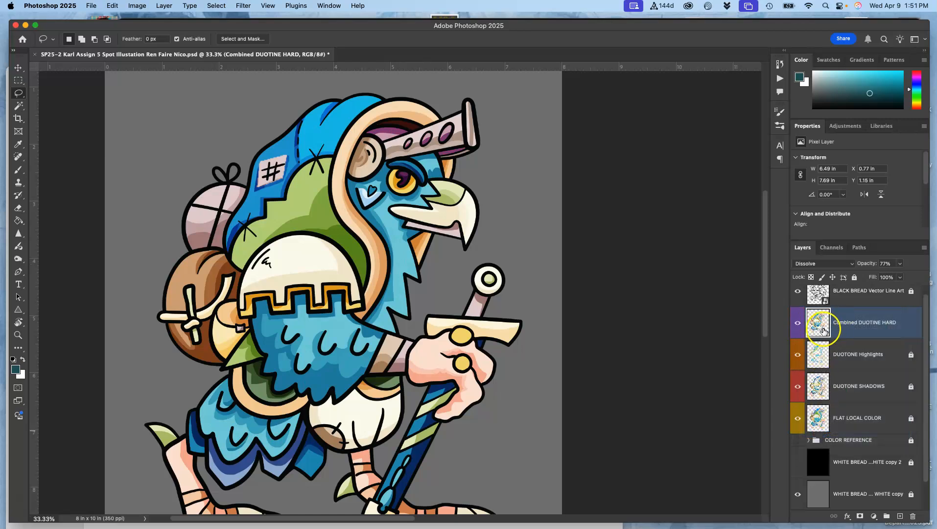
# Step: Examine the dissolve texture on the shoulder armor, feathers, foot, sword and eye at 200% magnification, and return to the whole illustration
pyautogui.hscroll(5, 386, 282)
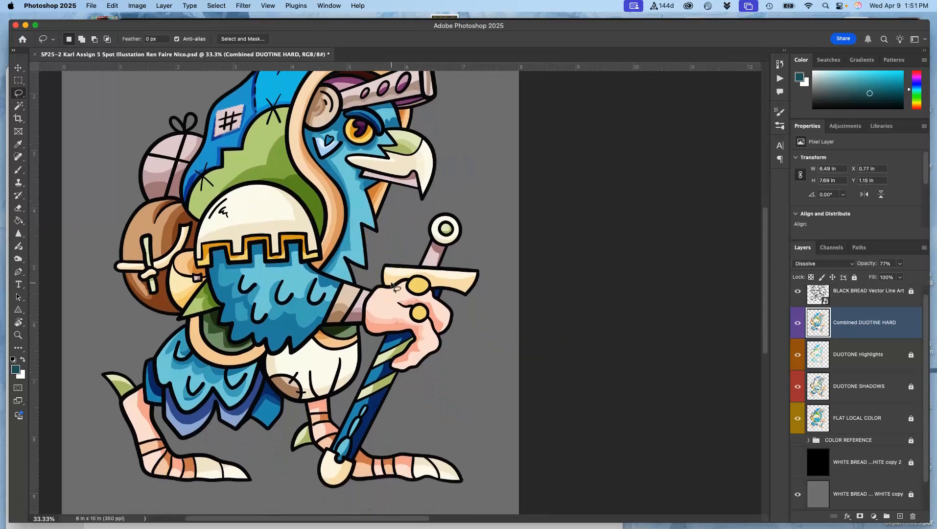
pyautogui.scroll(1, 392, 285)
pyautogui.press('super+equal')
pyautogui.press('super+equal')
pyautogui.press('super+equal')
pyautogui.press('super+equal')
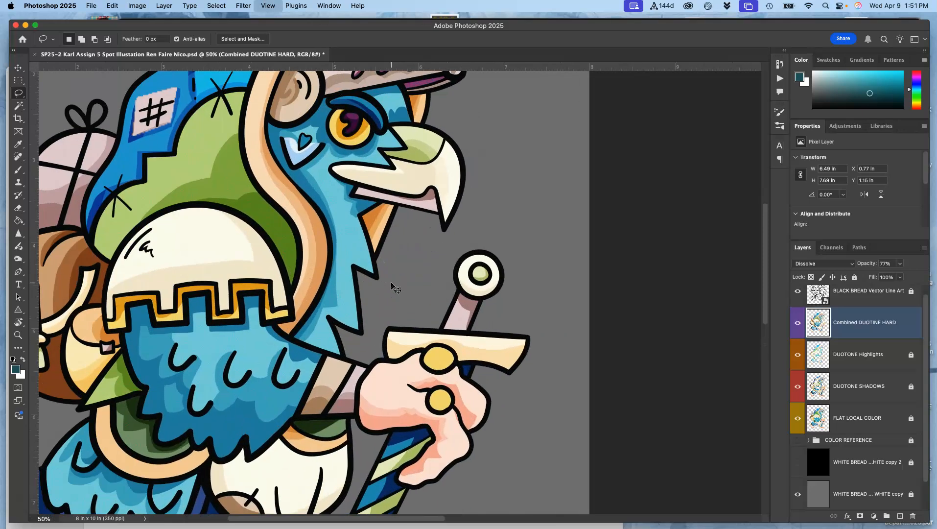
pyautogui.hscroll(-15, 391, 285)
pyautogui.hscroll(-15, 391, 284)
pyautogui.scroll(-8, 391, 283)
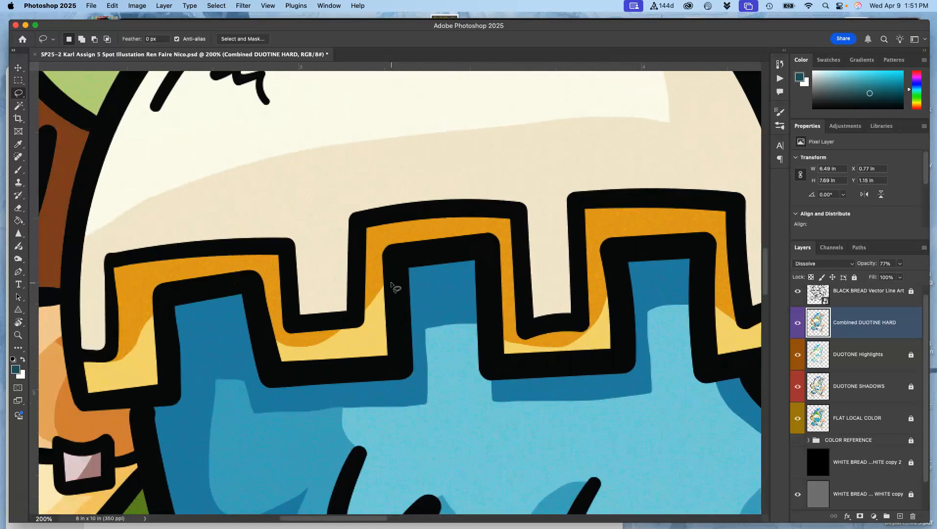
pyautogui.scroll(-20, 392, 284)
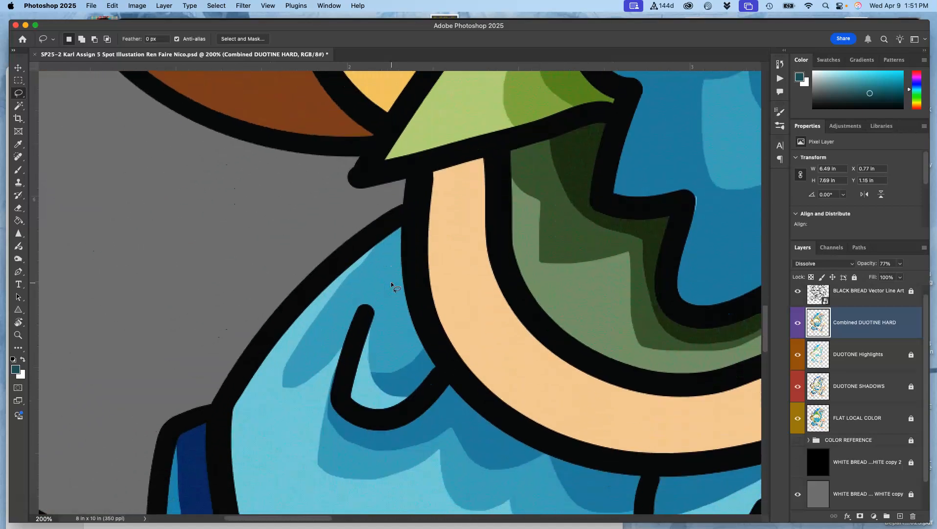
pyautogui.scroll(-10, 390, 283)
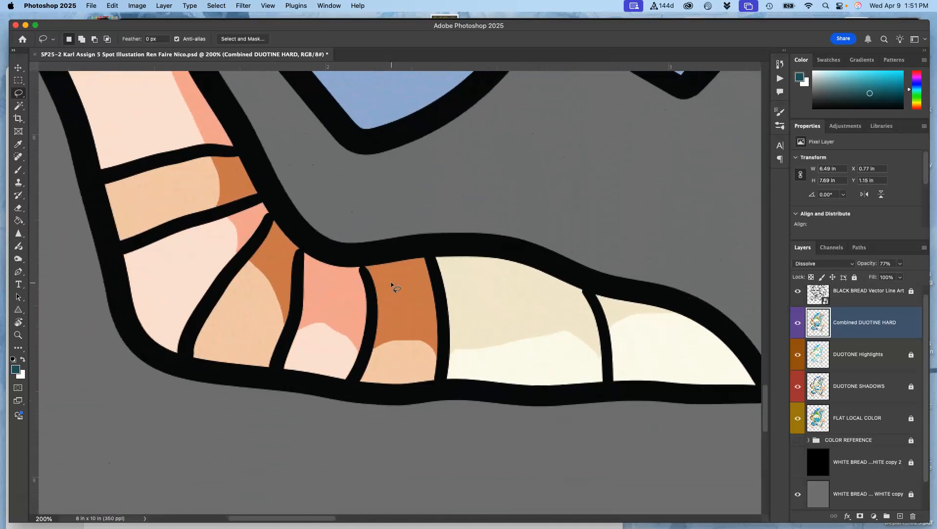
pyautogui.hscroll(20, 391, 284)
pyautogui.scroll(20, 391, 282)
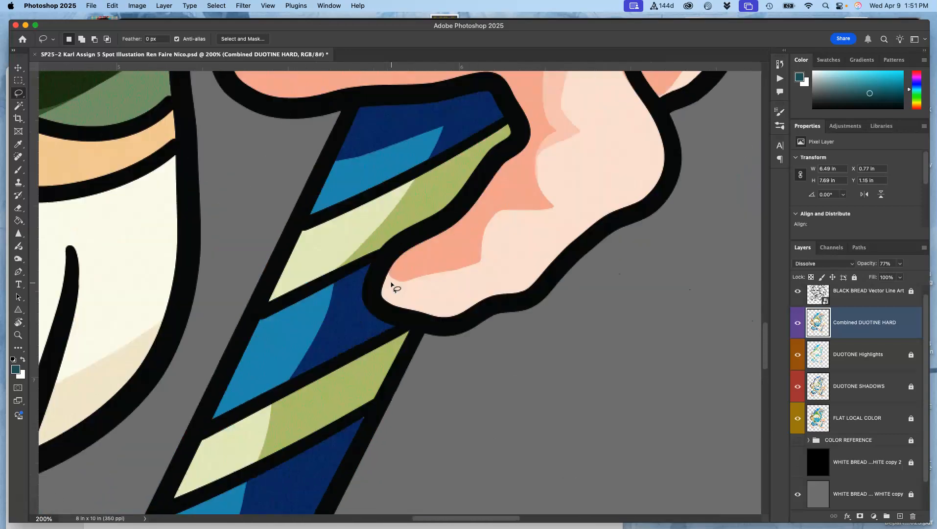
pyautogui.hscroll(3, 391, 282)
pyautogui.scroll(20, 391, 282)
pyautogui.hscroll(-5, 391, 282)
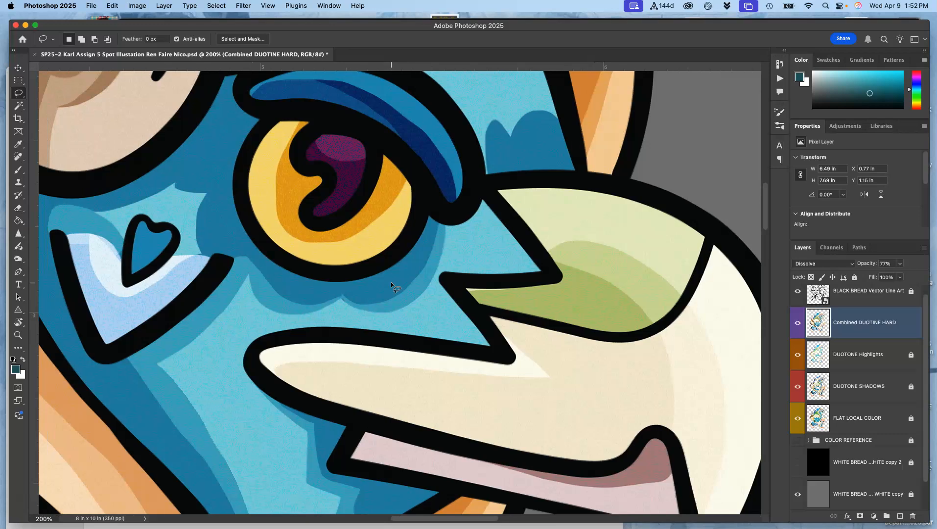
pyautogui.hscroll(-8, 390, 282)
pyautogui.scroll(1, 391, 282)
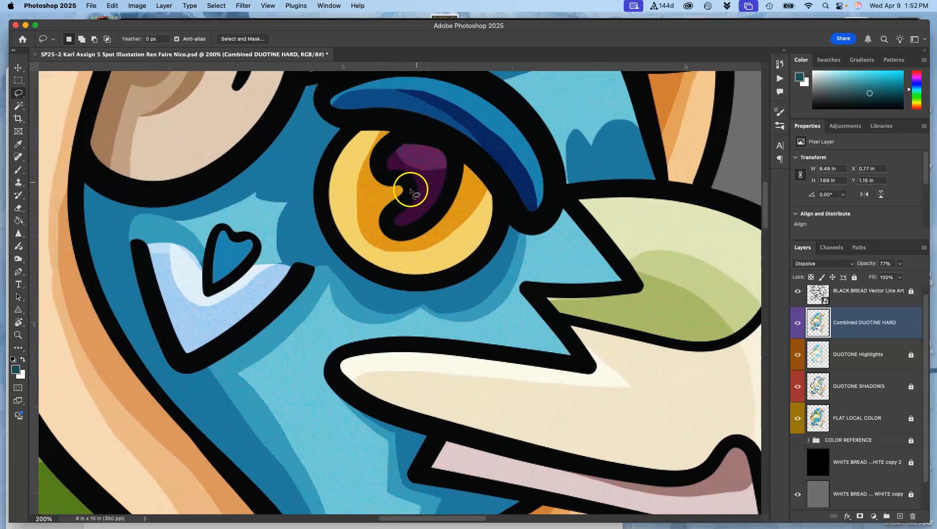
pyautogui.press('super+minus')
pyautogui.press('super+minus')
pyautogui.press('super+minus')
pyautogui.press('super+minus')
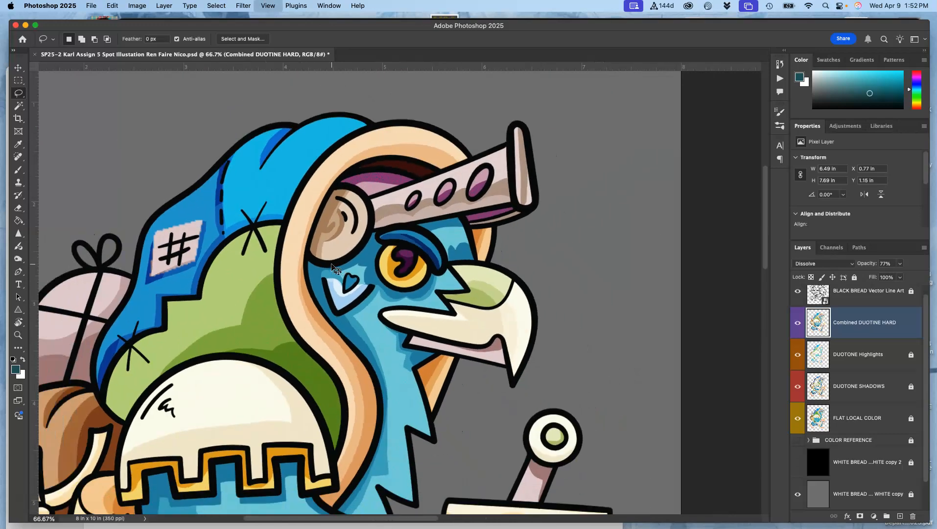
pyautogui.scroll(-3, 333, 268)
pyautogui.hscroll(-3, 333, 268)
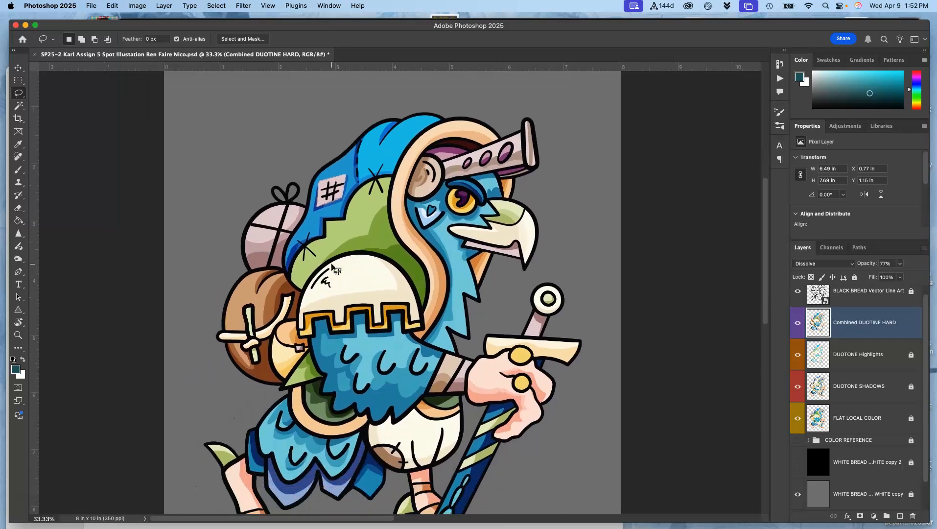
pyautogui.scroll(-2, 331, 267)
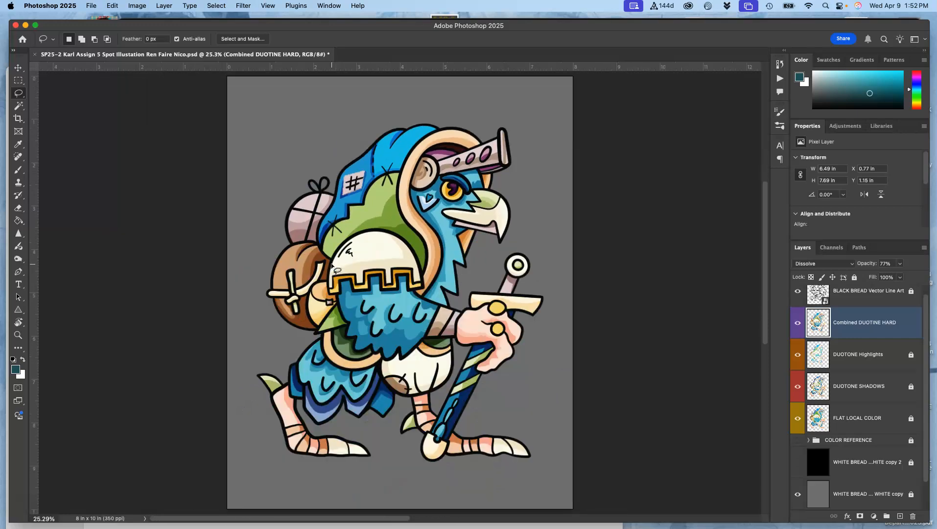
# Step: Switch to Chrome to view the Digital Coloring Primer on the course discussion page, and return to Photoshop
pyautogui.click(12, 101)
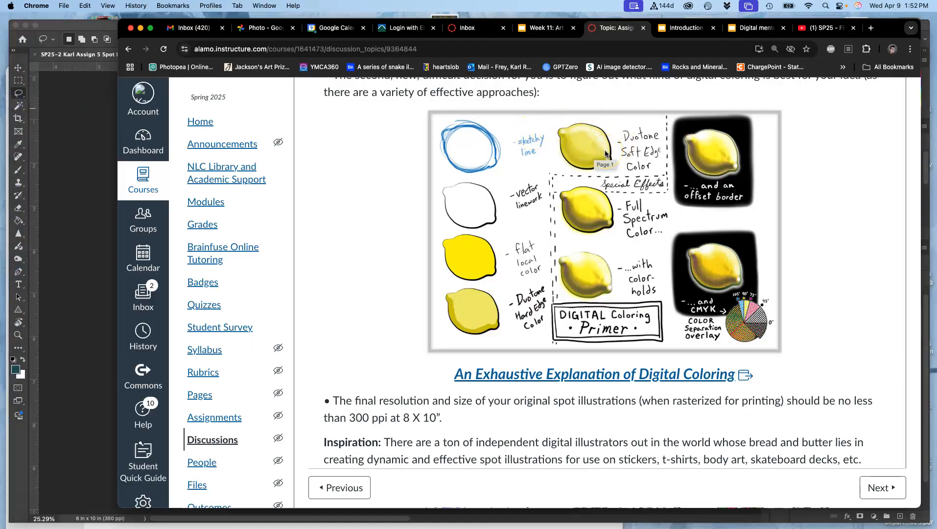
pyautogui.click(82, 153)
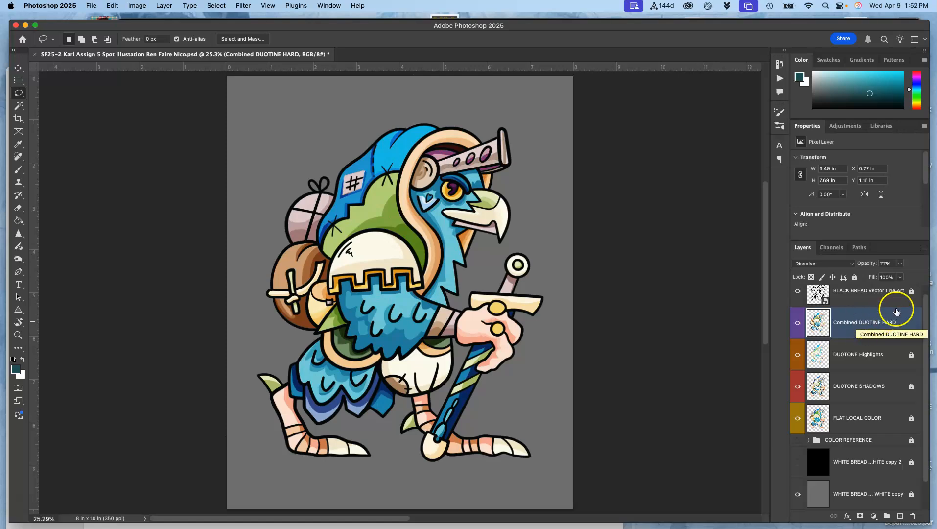
# Step: Unlock the BLACK BREAD Vector Line Art layer and fully lock the Combined DUOTINE HARD layer
pyautogui.click(910, 293)
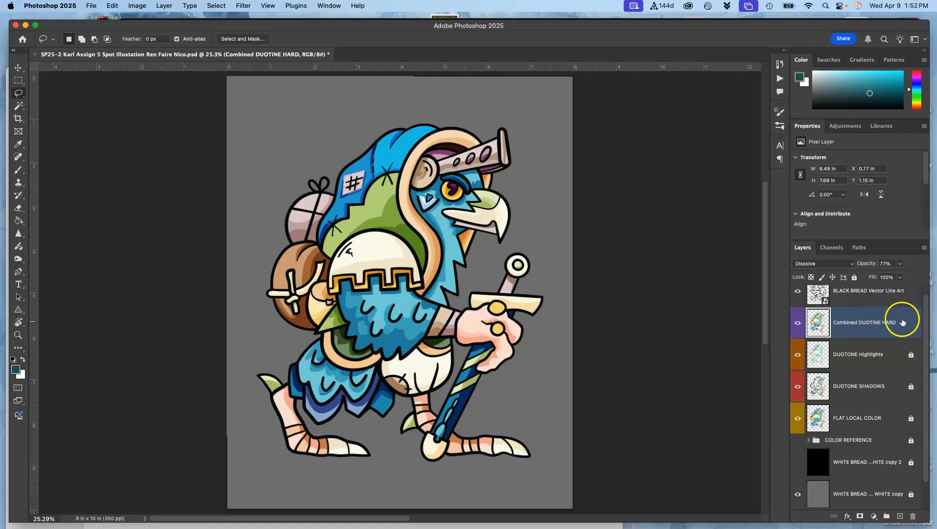
pyautogui.click(854, 277)
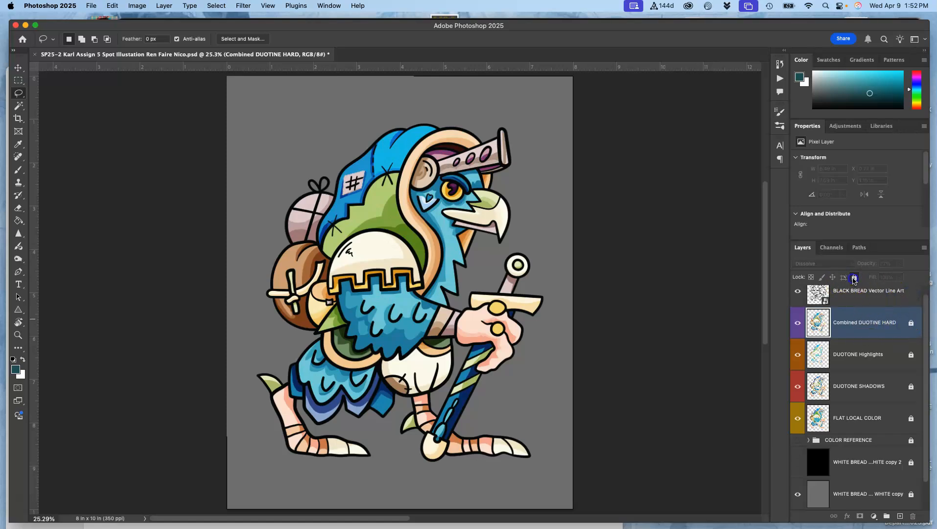
# Step: Fully lock the BLACK BREAD Vector Line Art layer and duplicate the Combined DUOTINE HARD layer
pyautogui.click(889, 294)
pyautogui.click(854, 277)
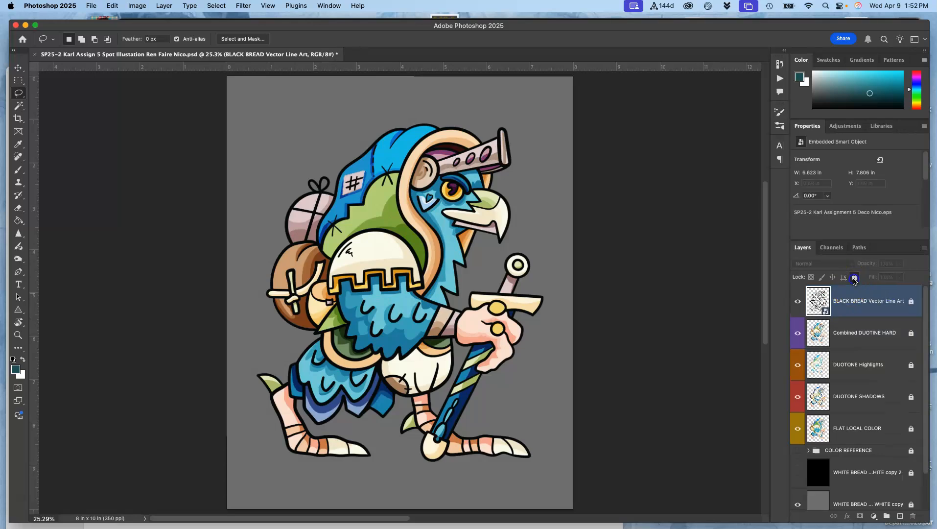
pyautogui.click(858, 334)
pyautogui.press('super+j')
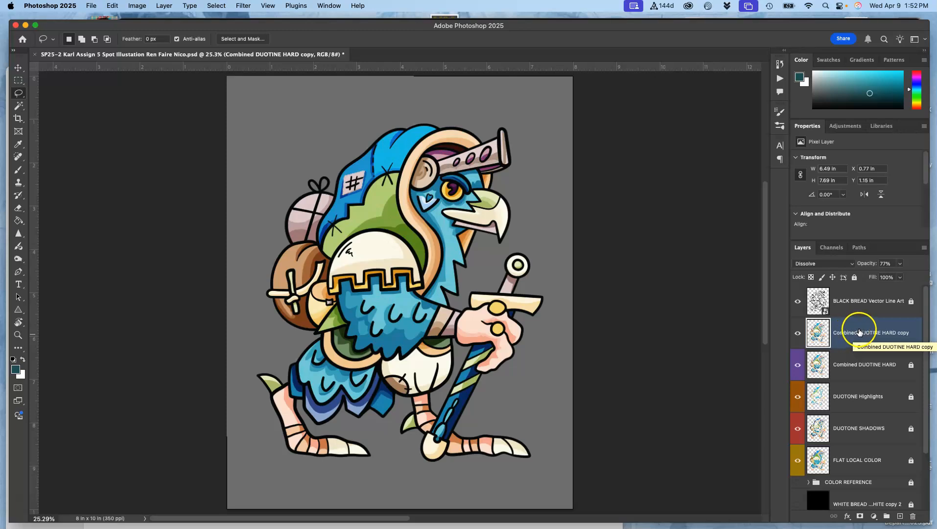
# Step: Set the duplicated layer's blend mode to Normal and its opacity to 100%
pyautogui.click(832, 263)
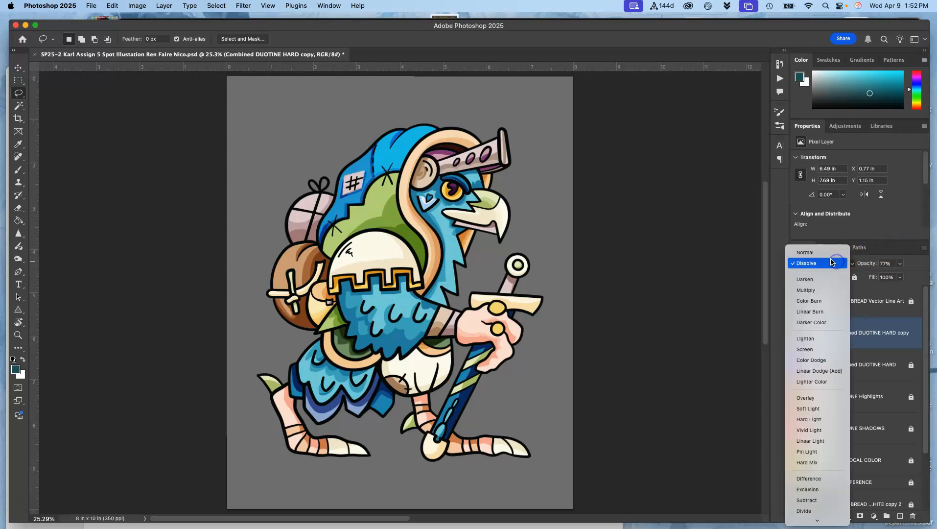
pyautogui.click(827, 253)
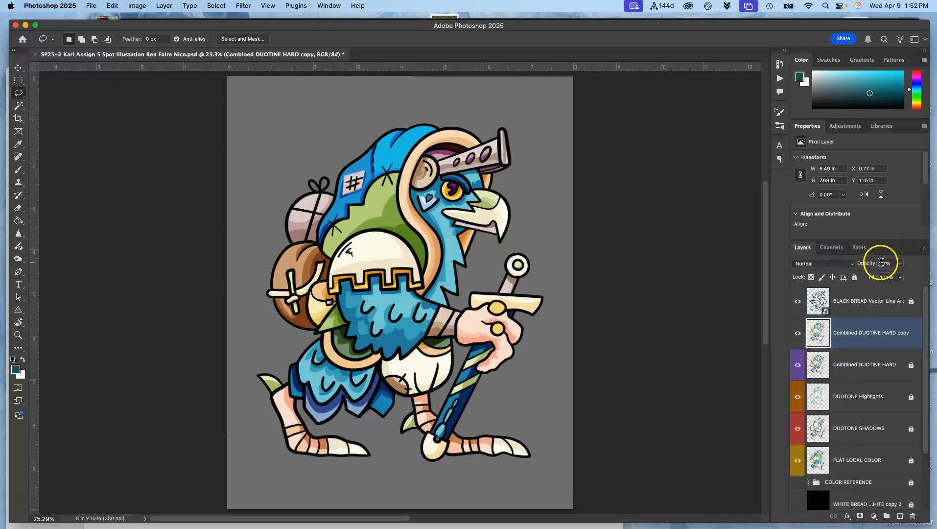
pyautogui.click(899, 264)
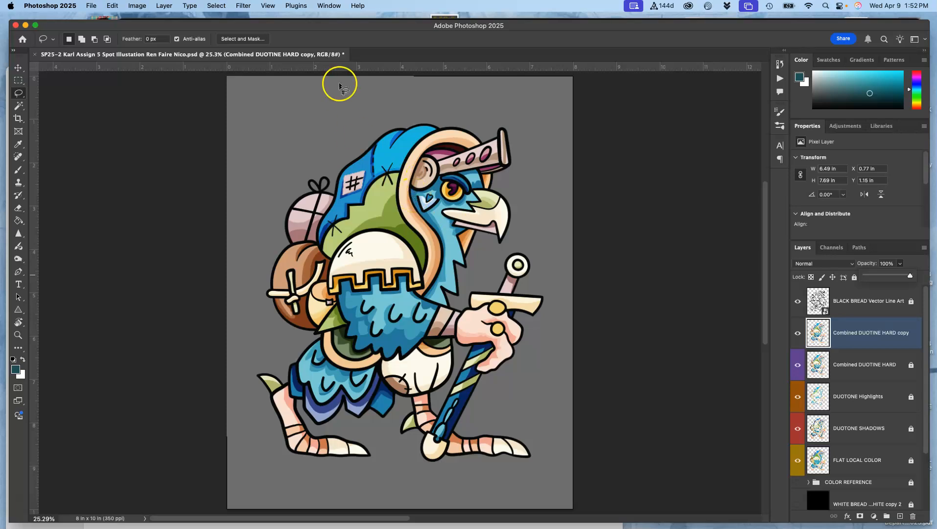
# Step: Switch to Chrome to view the Duotone Soft Edge Color example in the Digital Coloring Primer, and return to Photoshop
pyautogui.click(323, 28)
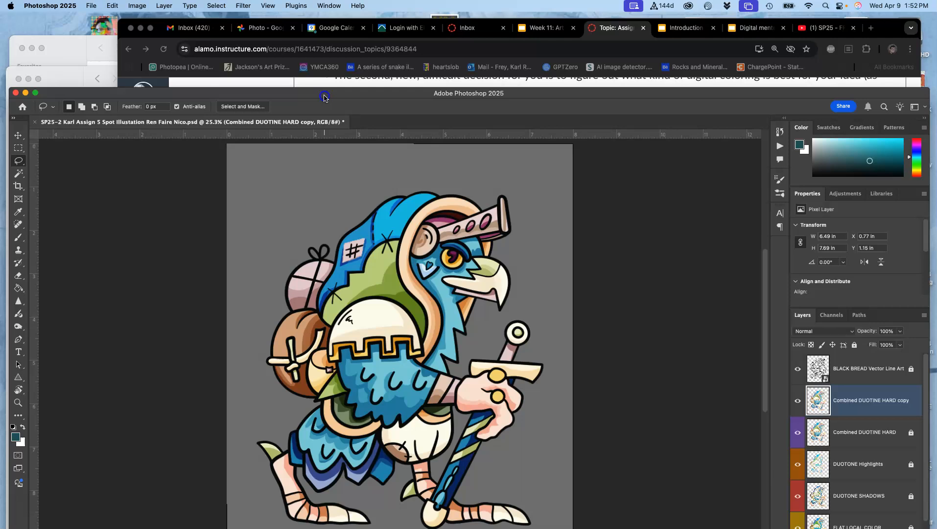
pyautogui.click(346, 81)
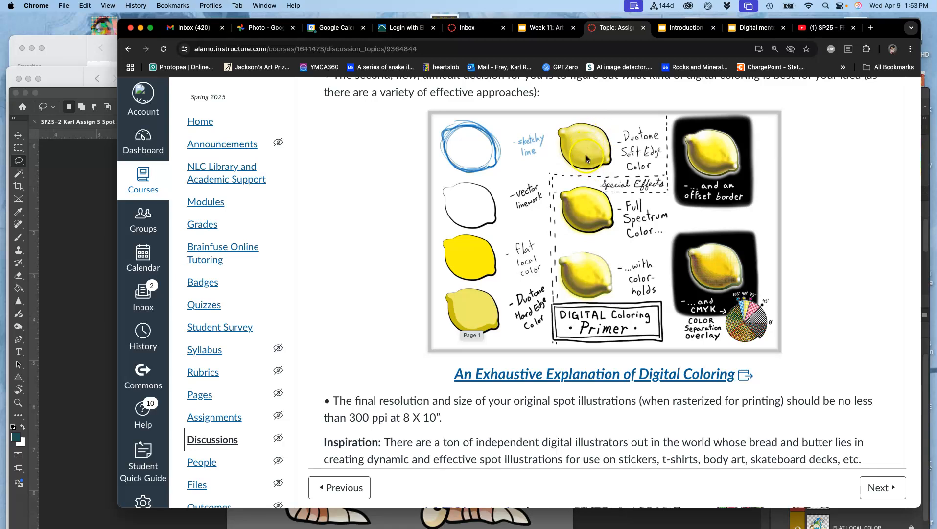
pyautogui.click(102, 284)
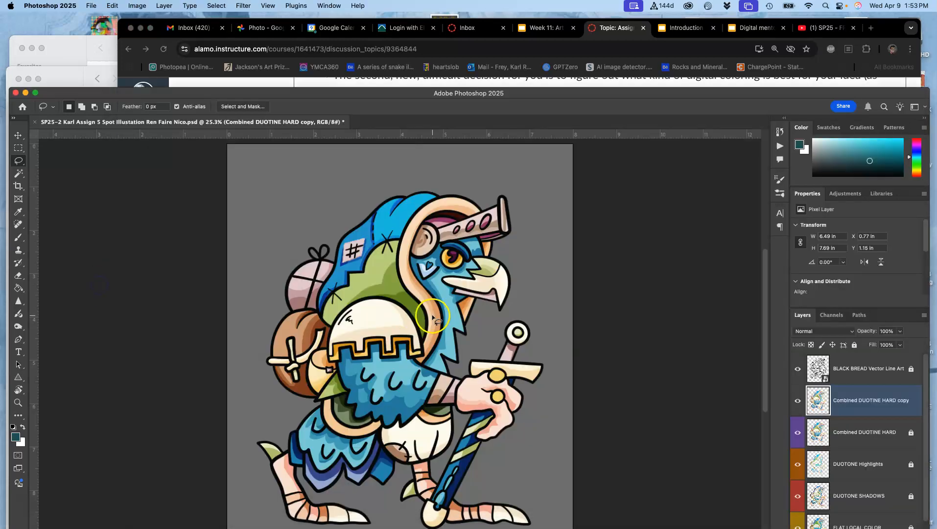
pyautogui.scroll(-3, 433, 317)
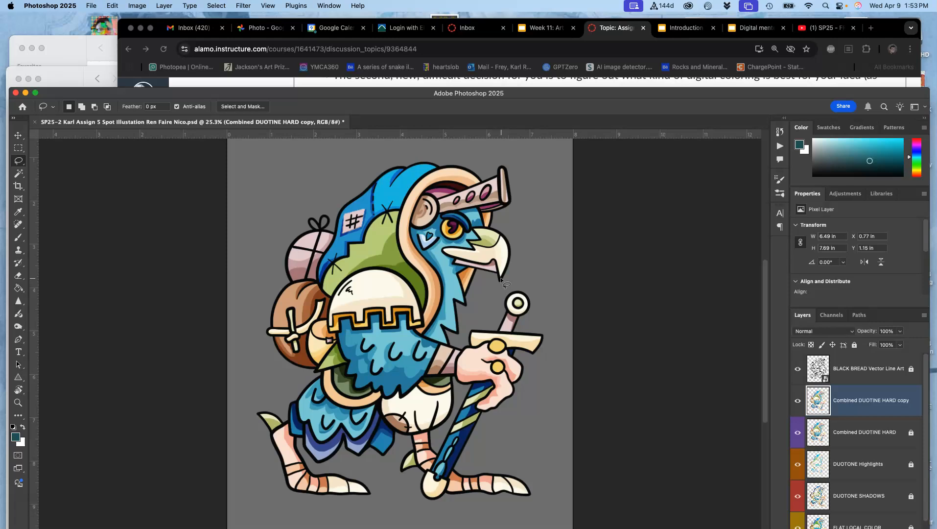
# Step: Apply a Gaussian Blur with a radius of 14.8 pixels to the Combined DUOTINE HARD copy layer
pyautogui.click(242, 6)
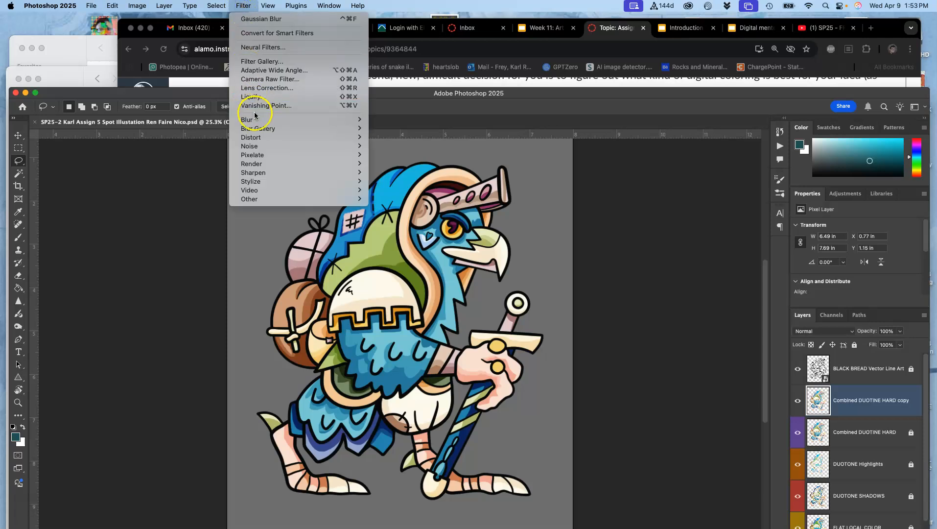
pyautogui.moveTo(248, 120)
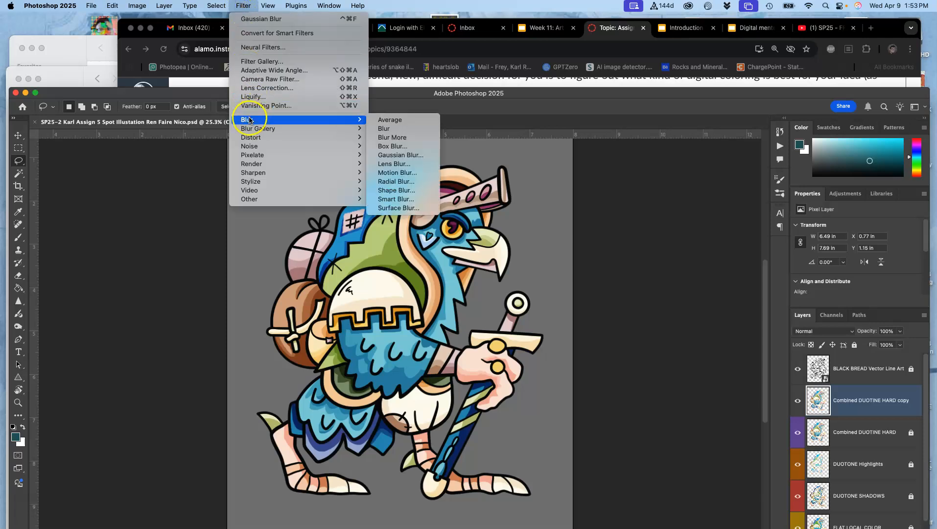
pyautogui.click(393, 155)
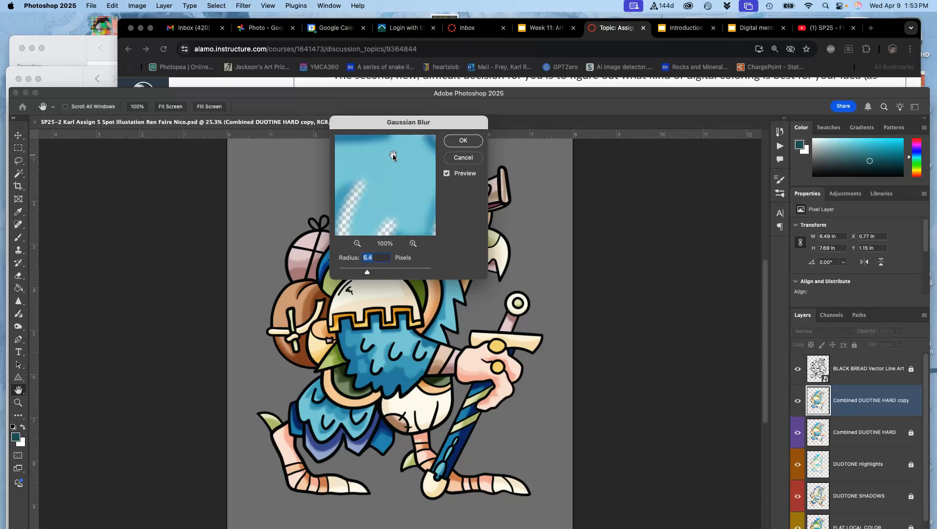
pyautogui.click(400, 128)
pyautogui.moveTo(401, 127); pyautogui.dragTo(637, 95)
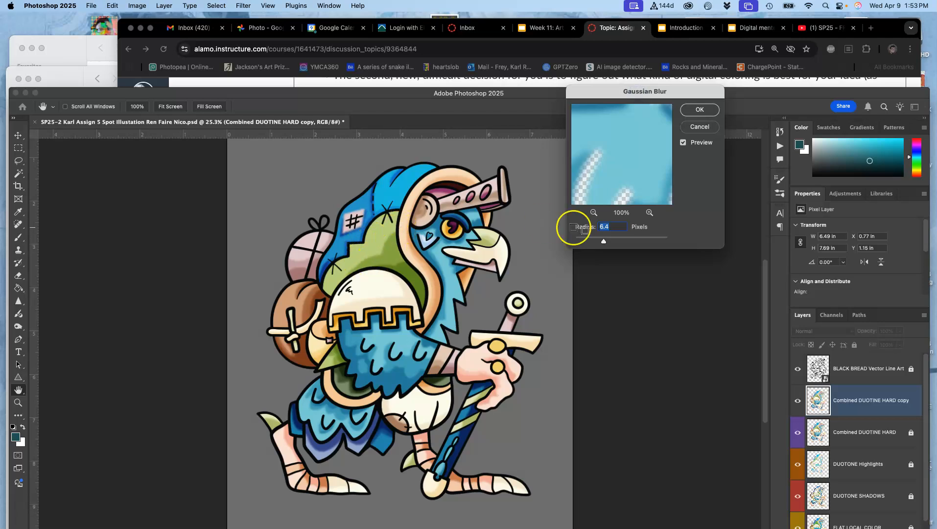
pyautogui.moveTo(604, 243); pyautogui.dragTo(564, 240)
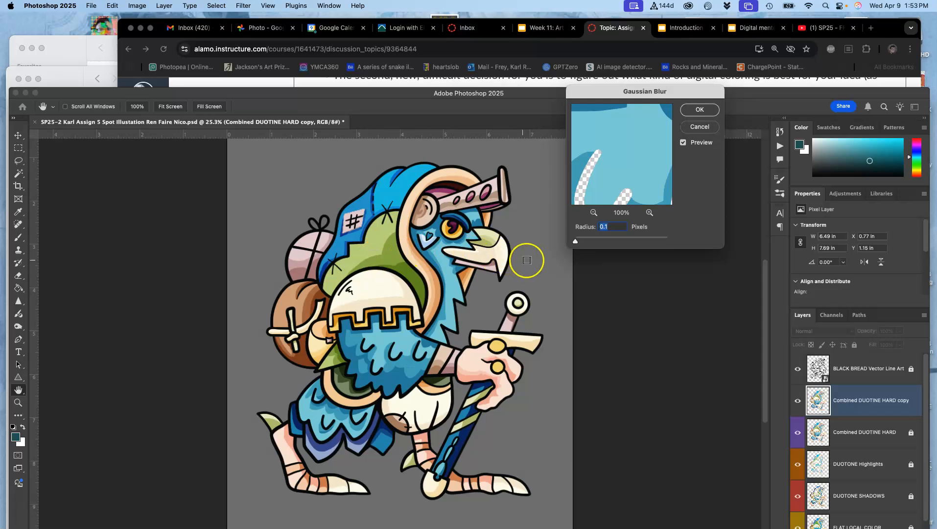
pyautogui.moveTo(577, 242); pyautogui.dragTo(623, 243)
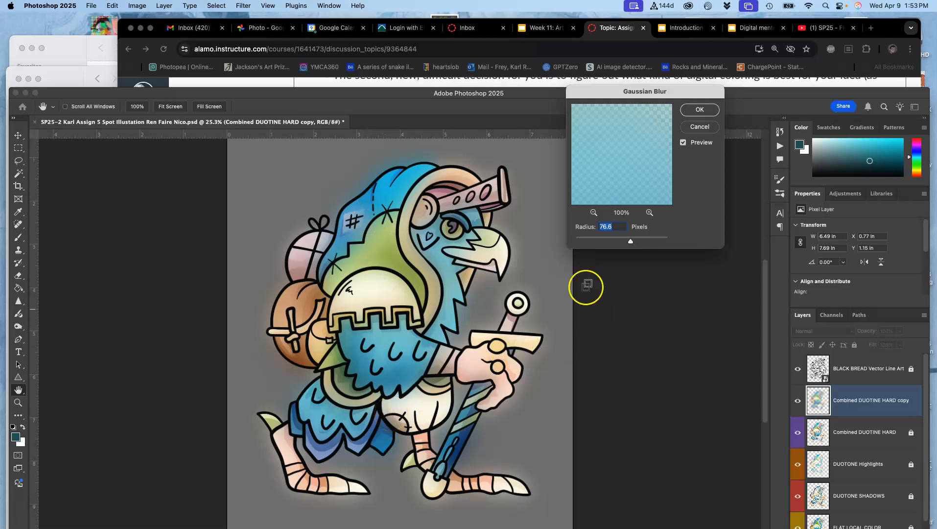
pyautogui.moveTo(631, 245); pyautogui.dragTo(613, 245)
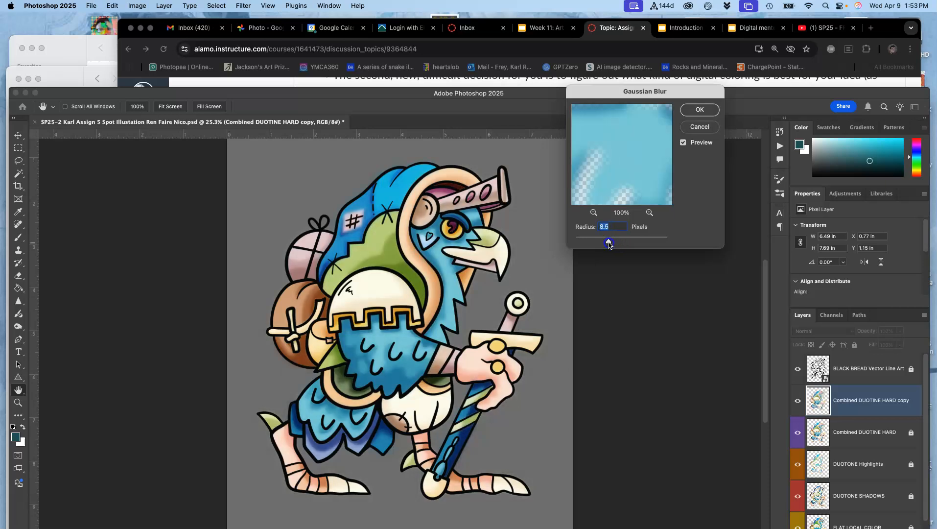
pyautogui.moveTo(613, 245); pyautogui.dragTo(615, 246)
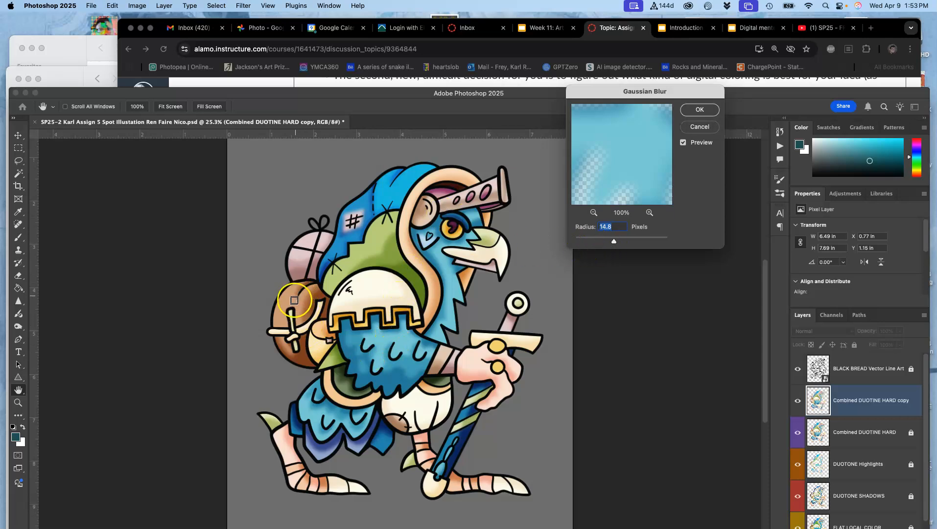
pyautogui.click(699, 110)
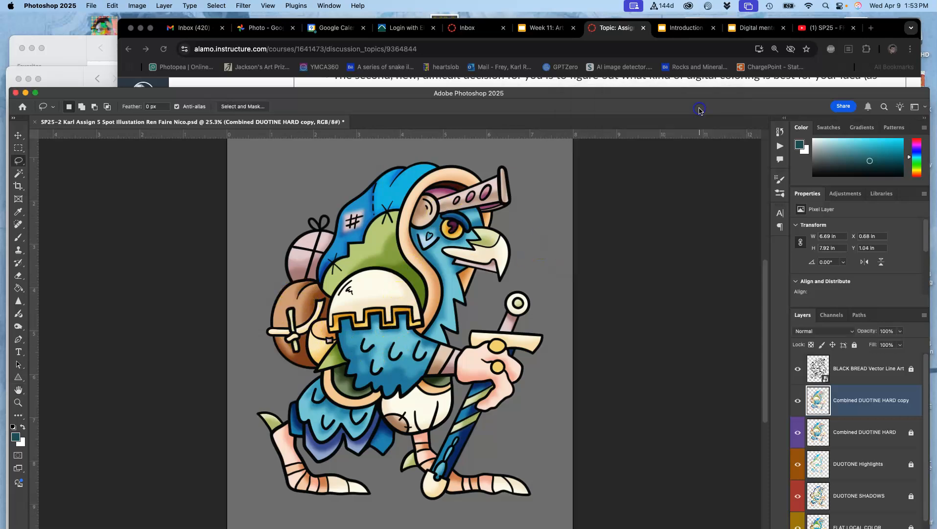
# Step: Compare the illustration with and without the blurred copy by toggling that layer's visibility, leaving it shown
pyautogui.click(798, 402)
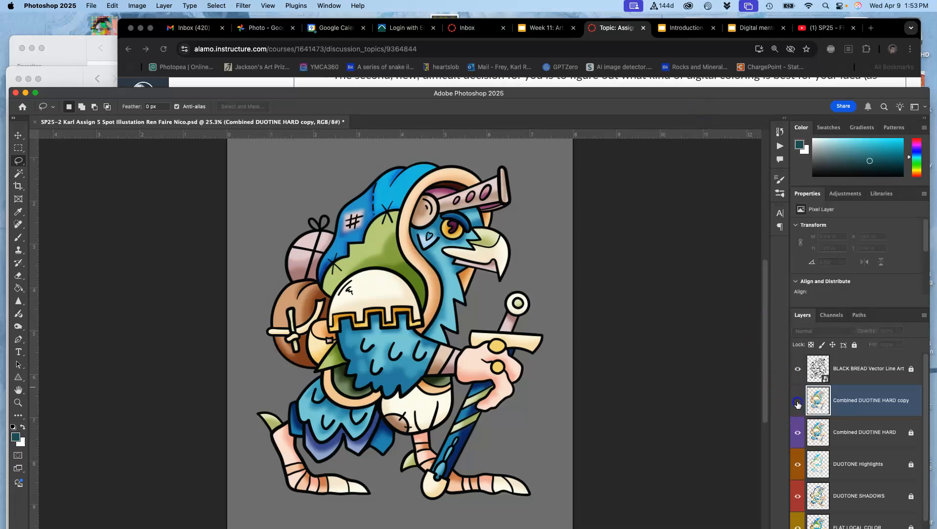
pyautogui.click(797, 402)
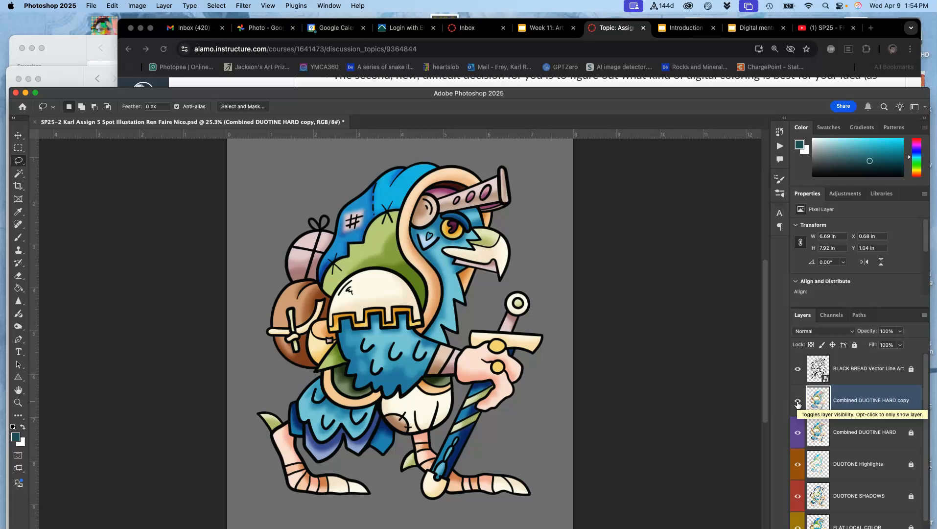
pyautogui.click(798, 402)
pyautogui.click(798, 402)
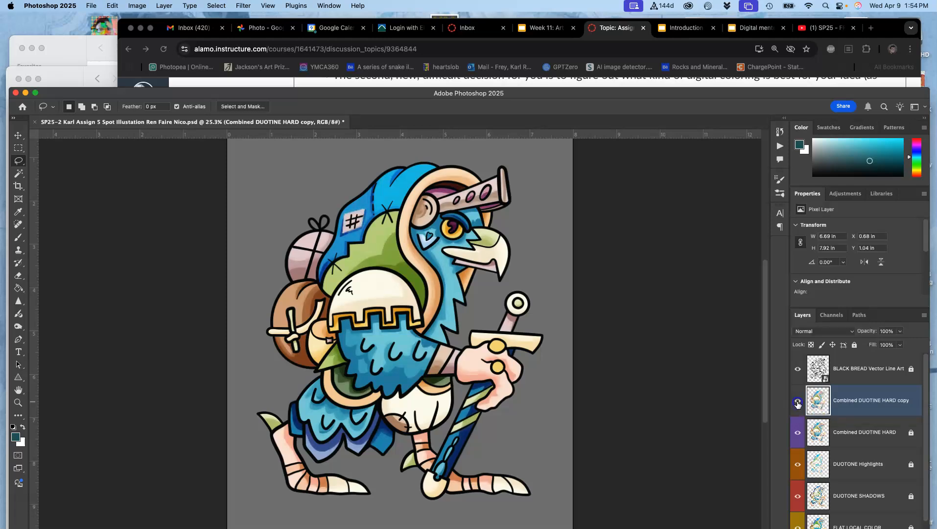
pyautogui.click(797, 403)
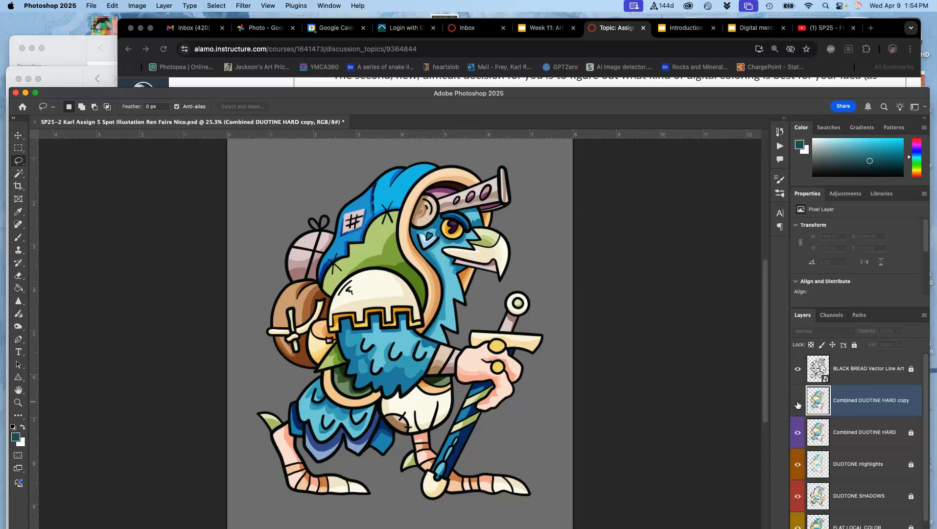
pyautogui.click(797, 402)
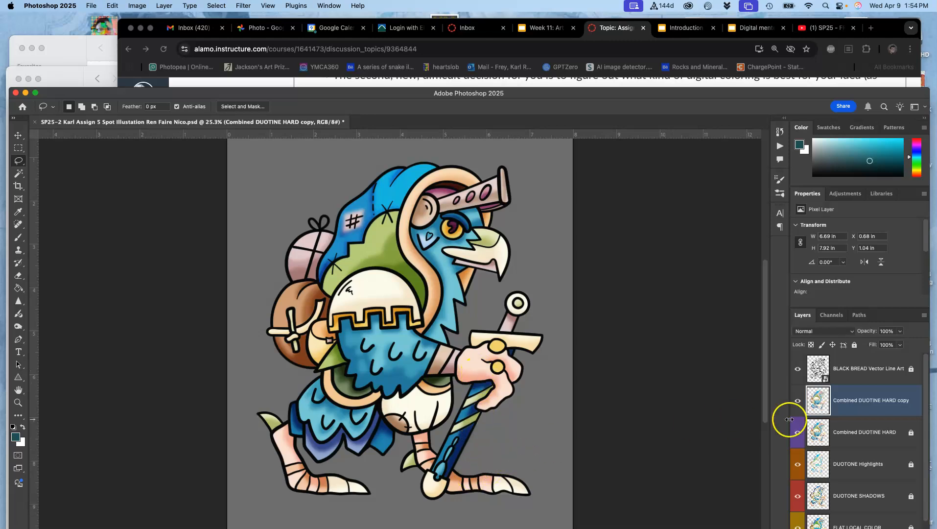
pyautogui.click(797, 402)
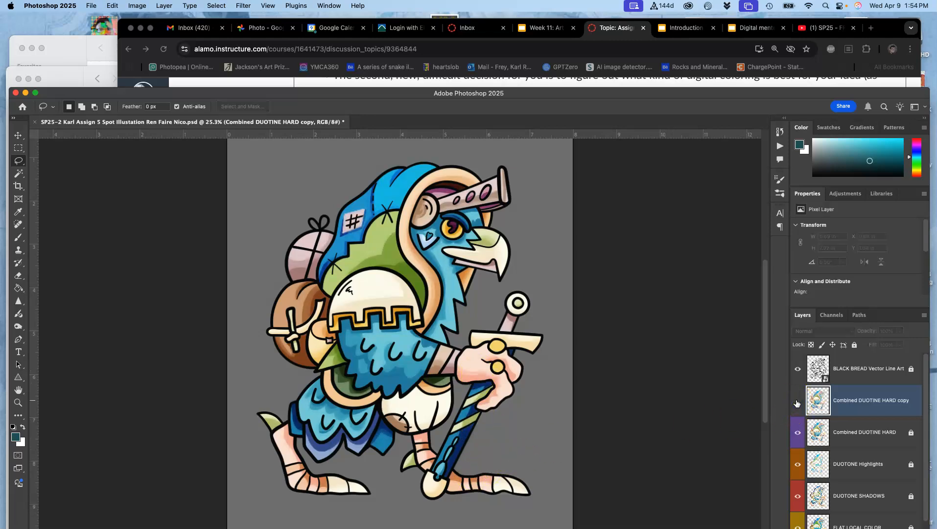
pyautogui.click(797, 401)
pyautogui.click(796, 401)
pyautogui.click(797, 402)
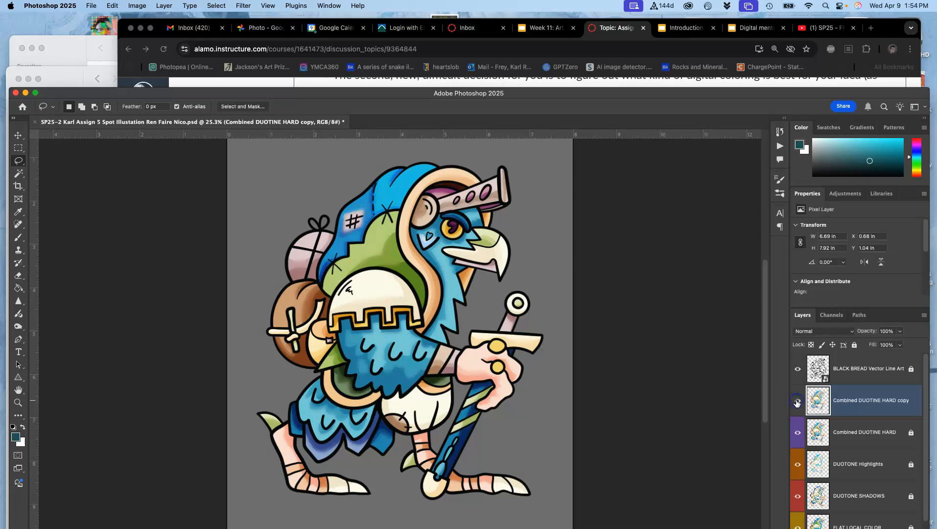
# Step: Rename the blurred copy layer as SOFT- EDGE DUOTONE
pyautogui.click(850, 399)
pyautogui.write('SOFT- EDGE DUOTONE')
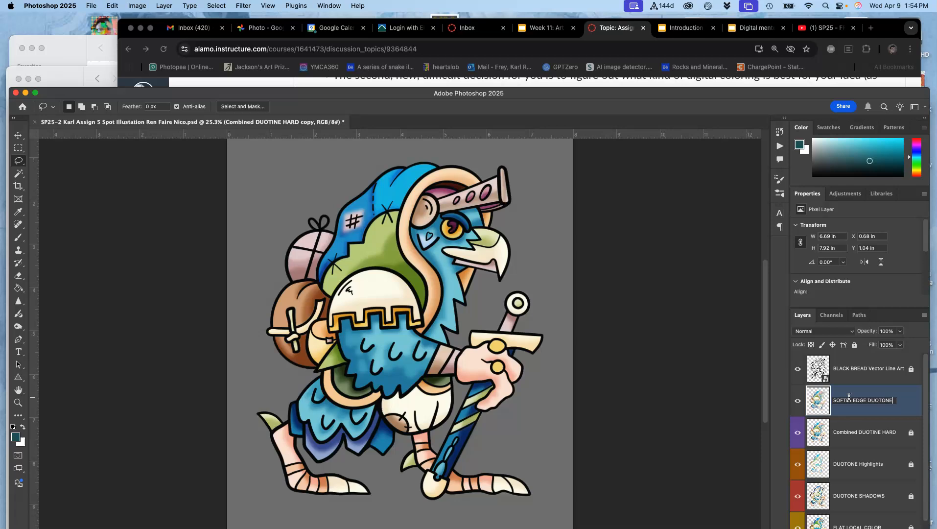
pyautogui.doubleClick(879, 400)
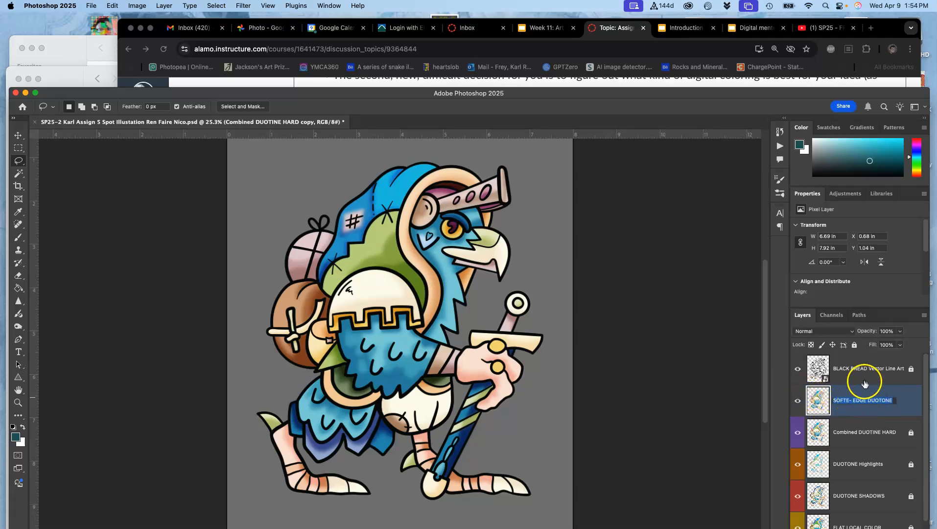
pyautogui.click(847, 400)
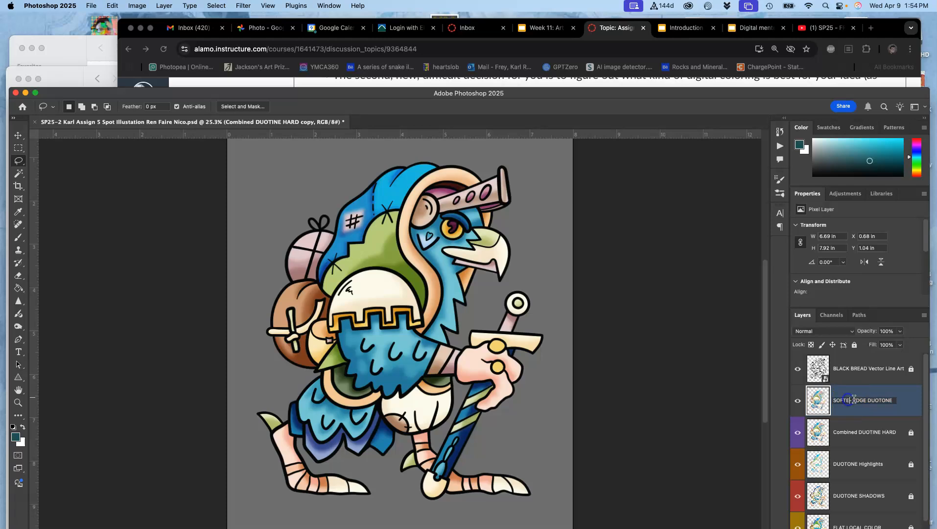
pyautogui.click(854, 346)
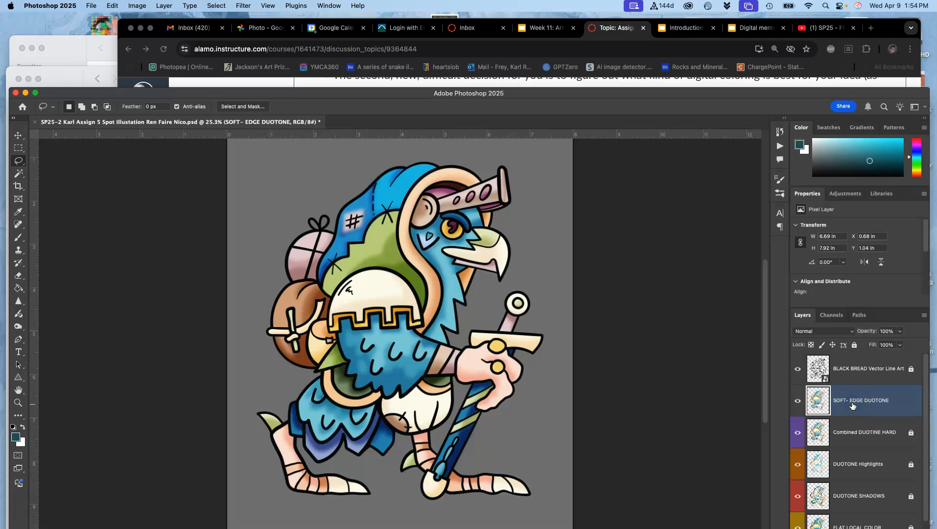
# Step: Examine the softened color transitions on the feathers and around the wrist at 300% magnification
pyautogui.press('super+equal')
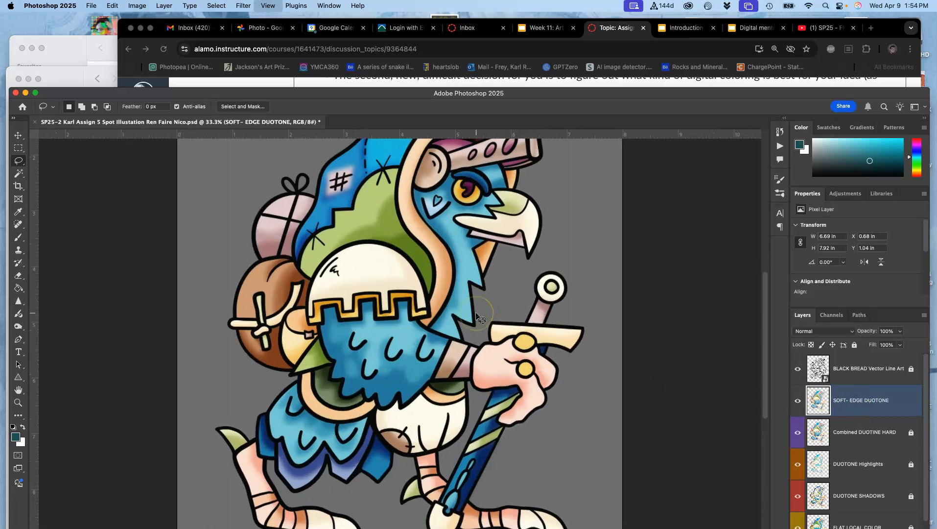
pyautogui.press('super+equal')
pyautogui.press('super+equal')
pyautogui.press('super+equal')
pyautogui.press('super+equal')
pyautogui.press('super+equal')
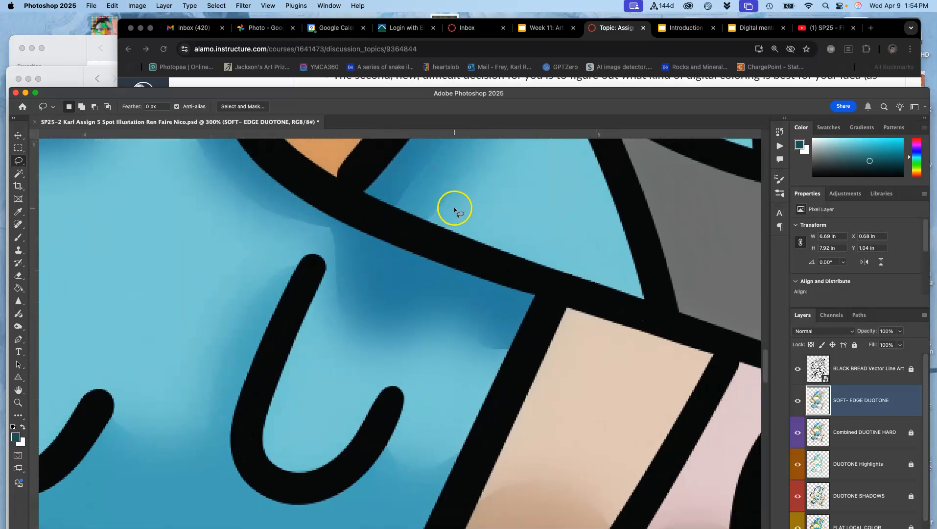
pyautogui.hscroll(8, 454, 207)
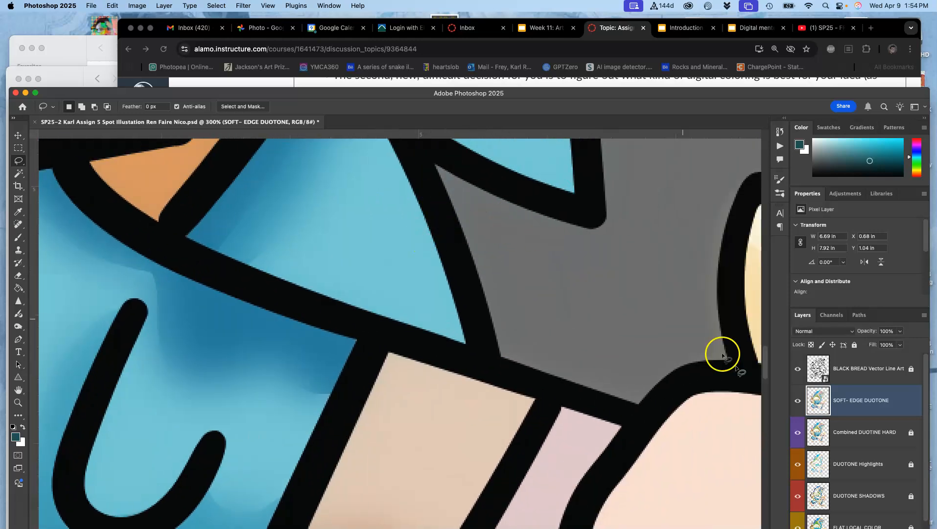
# Step: Hide the BLACK BREAD Vector Line Art layer and examine the blurred color edges up close and at 50% magnification
pyautogui.click(798, 369)
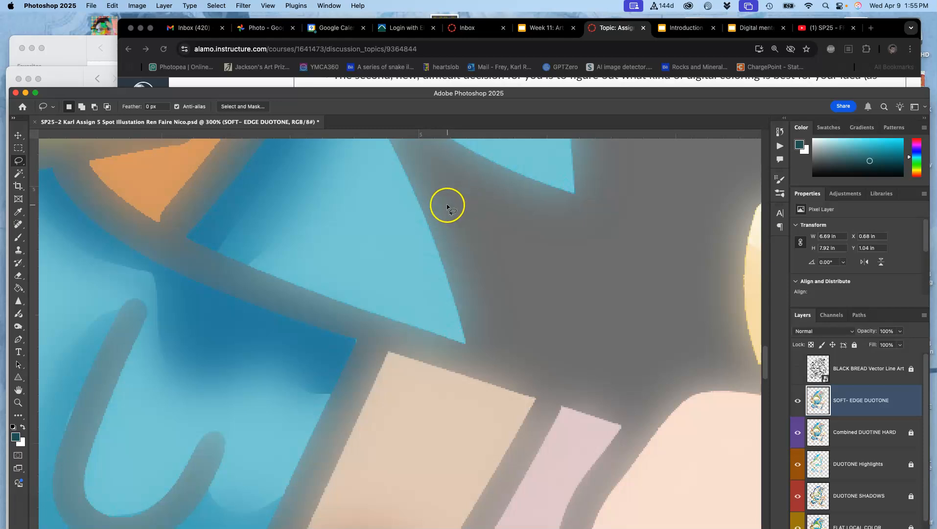
pyautogui.hscroll(5, 488, 240)
pyautogui.hscroll(1, 488, 240)
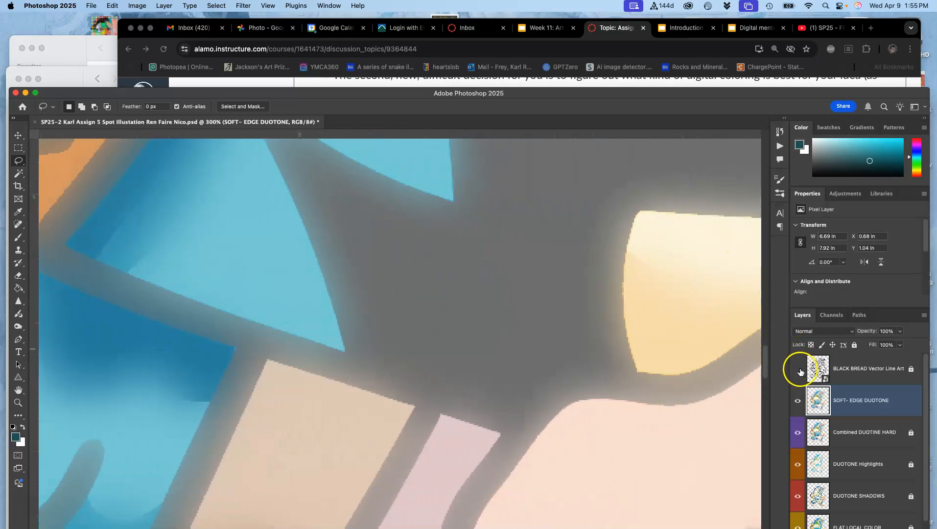
pyautogui.press('super+minus')
pyautogui.press('super+minus')
pyautogui.press('super+minus')
pyautogui.press('super+minus')
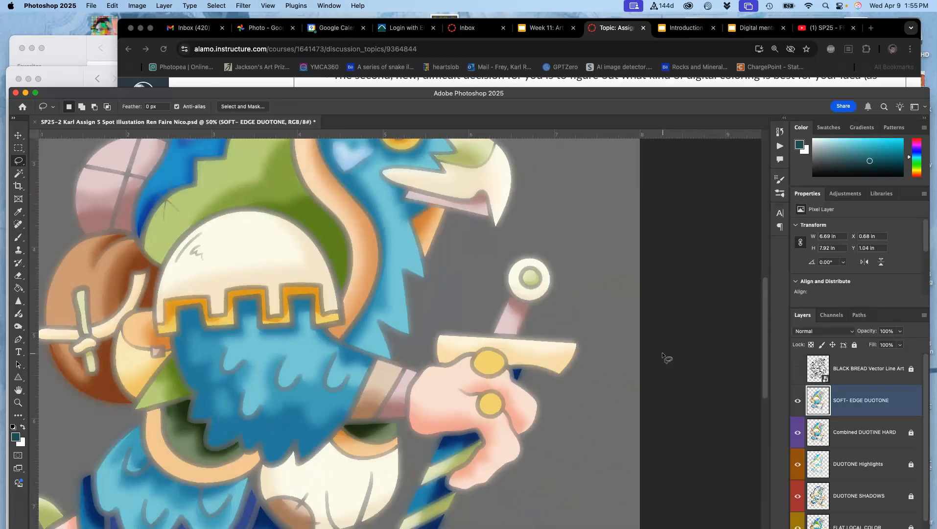
# Step: Show the BLACK BREAD Vector Line Art layer again over the softened colors of the bird's head and hood
pyautogui.scroll(5, 662, 352)
pyautogui.hscroll(2, 662, 352)
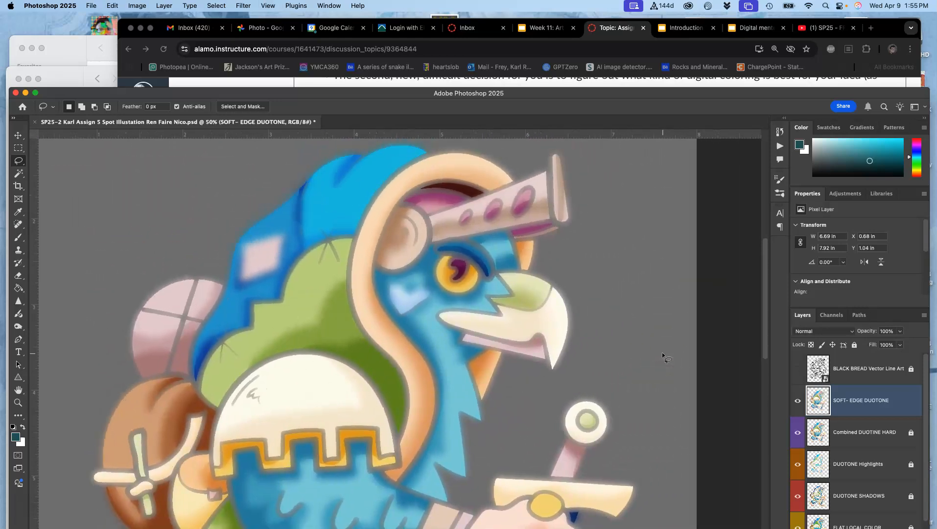
pyautogui.click(796, 371)
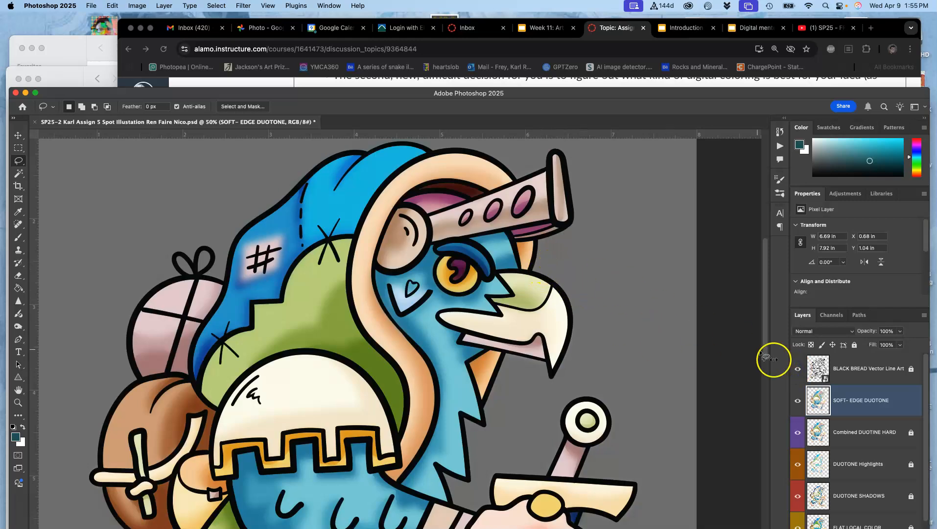
# Step: Select the empty background around the bird on the BLACK BREAD Vector Line Art layer with the Magic Wand tool
pyautogui.click(857, 371)
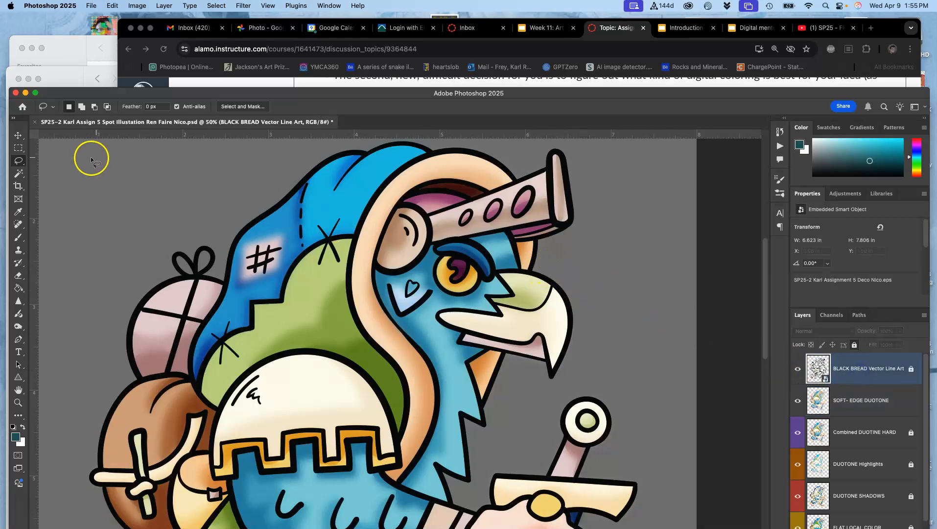
pyautogui.click(18, 173)
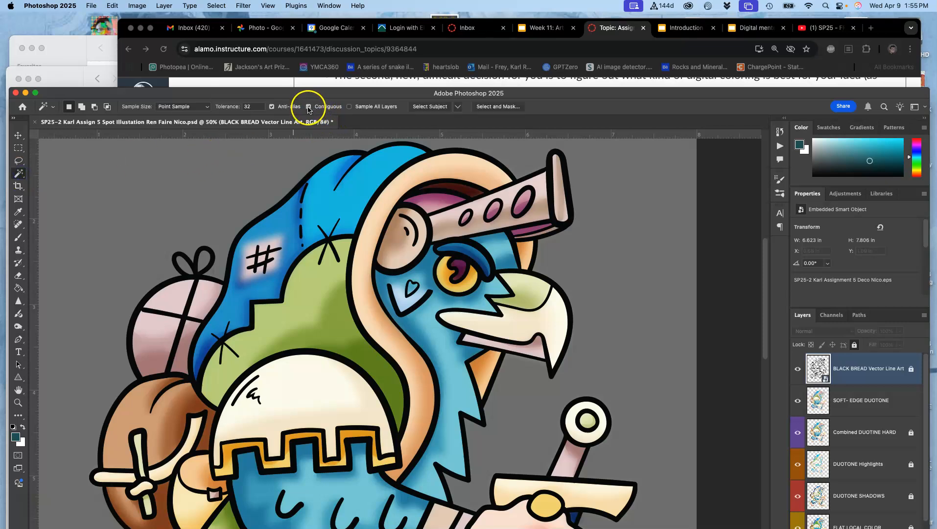
pyautogui.click(215, 180)
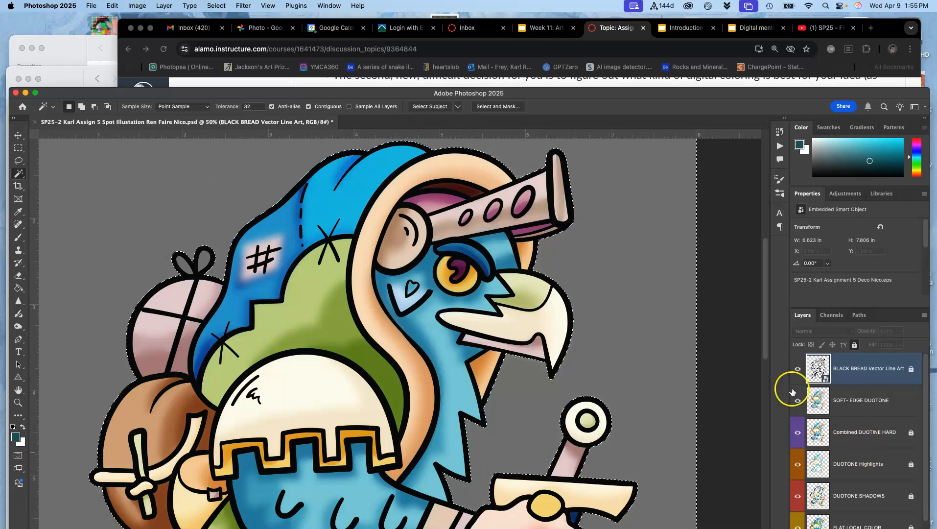
# Step: Select the empty area around the color shapes on the Combined DUOTINE HARD layer, delete that area from SOFT- EDGE DUOTONE, and deselect
pyautogui.scroll(-1, 867, 412)
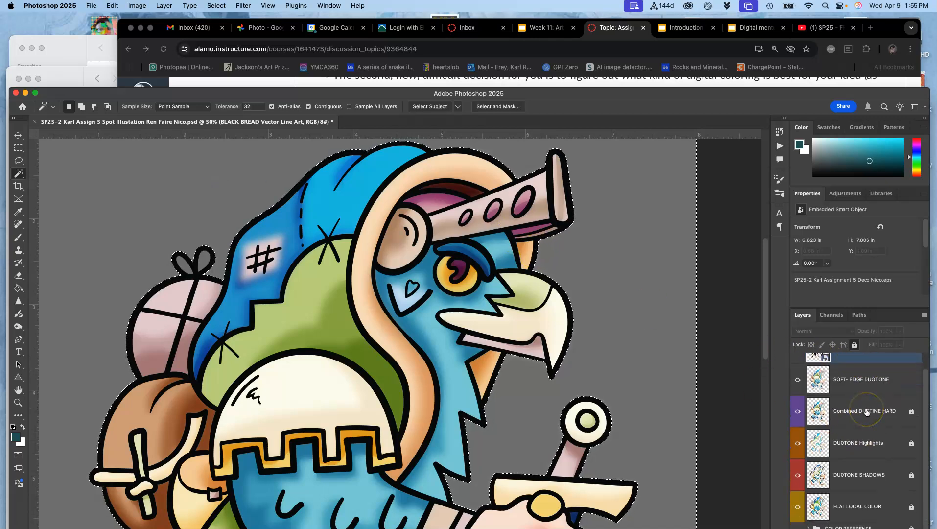
pyautogui.click(866, 413)
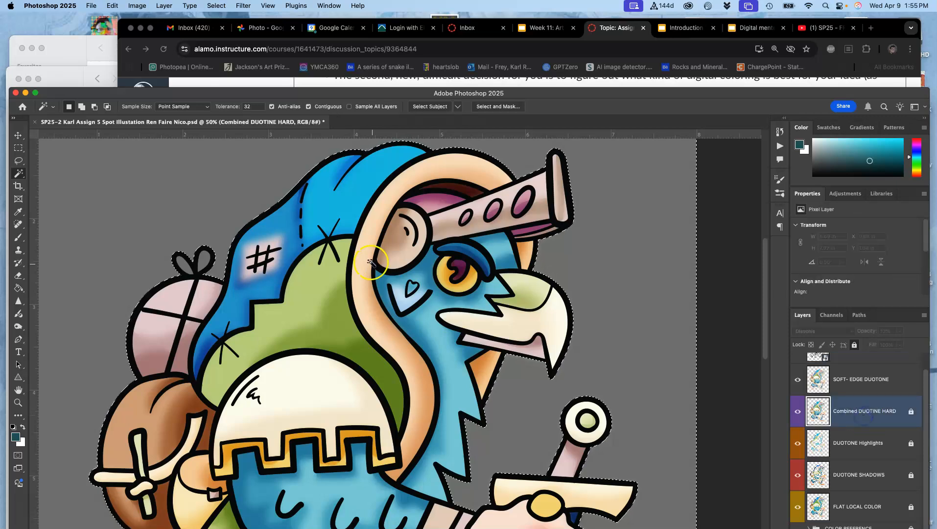
pyautogui.click(224, 191)
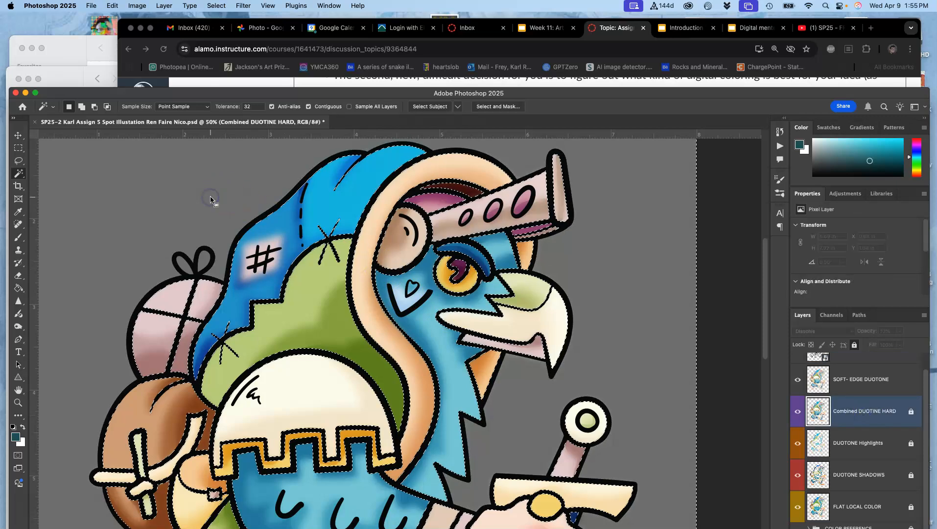
pyautogui.click(224, 195)
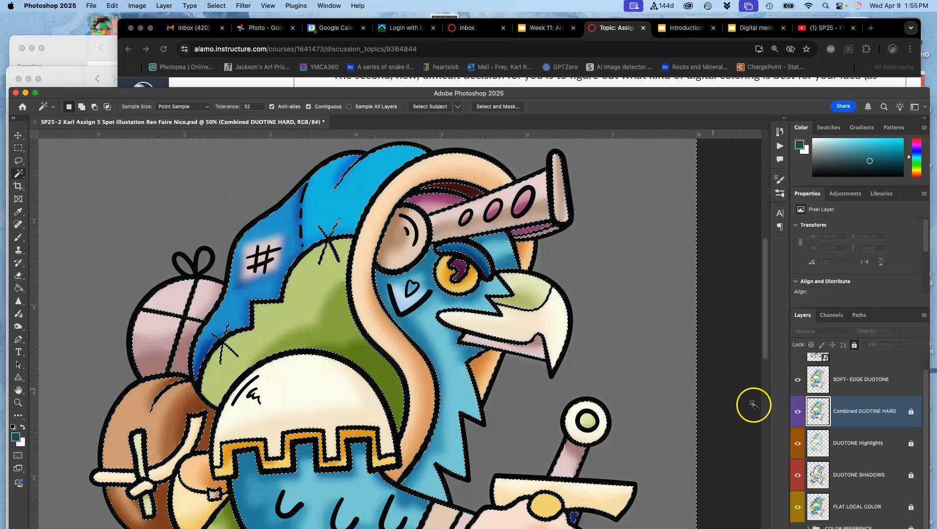
pyautogui.click(851, 382)
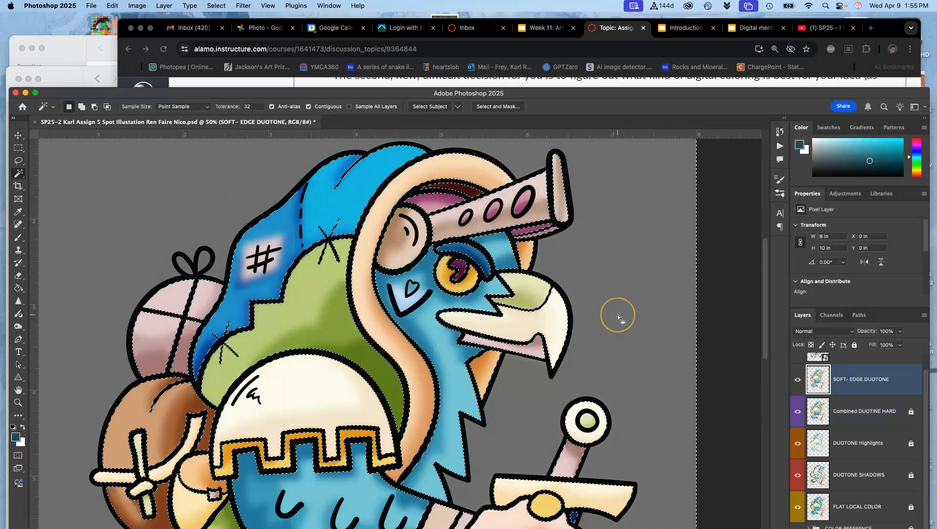
pyautogui.press('super+d')
# Step: Examine the cleaned color edges at 200% magnification with the BLACK BREAD Vector Line Art layer hidden, leaving the line art shown again
pyautogui.press('super+equal')
pyautogui.press('super+equal')
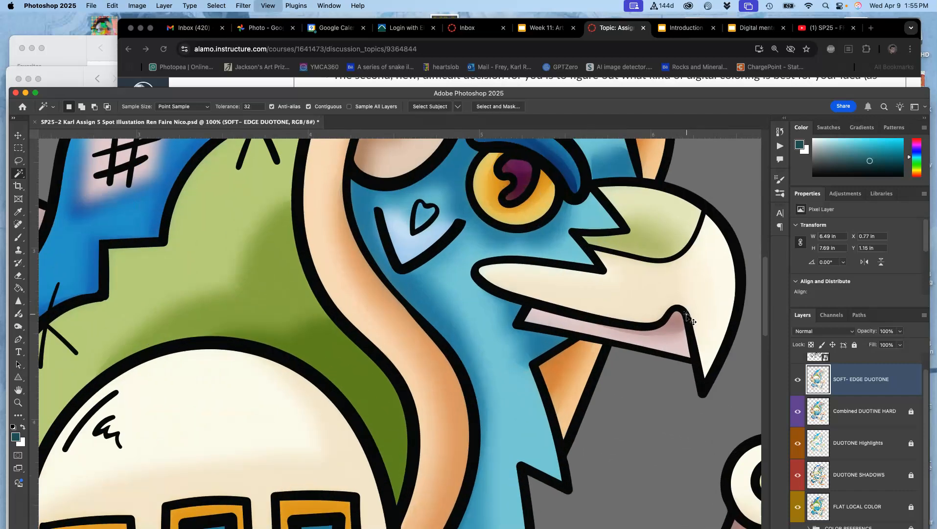
pyautogui.press('super+equal')
pyautogui.scroll(1, 807, 356)
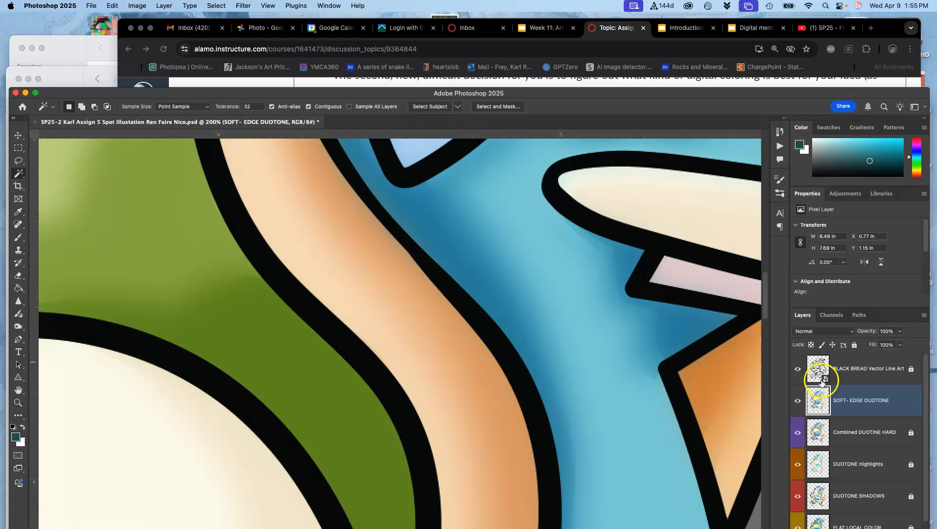
pyautogui.click(798, 372)
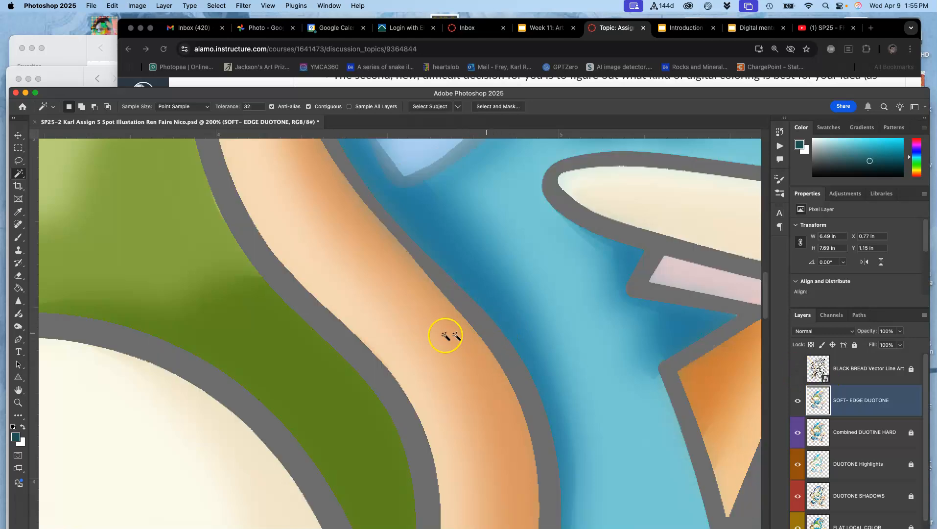
pyautogui.scroll(-5, 371, 355)
pyautogui.hscroll(-2, 370, 355)
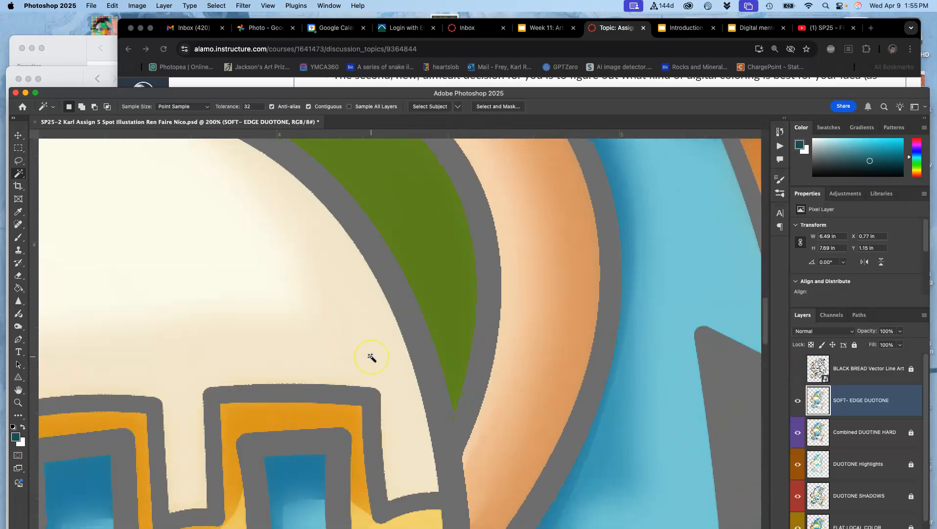
pyautogui.scroll(-5, 371, 356)
pyautogui.hscroll(4, 372, 358)
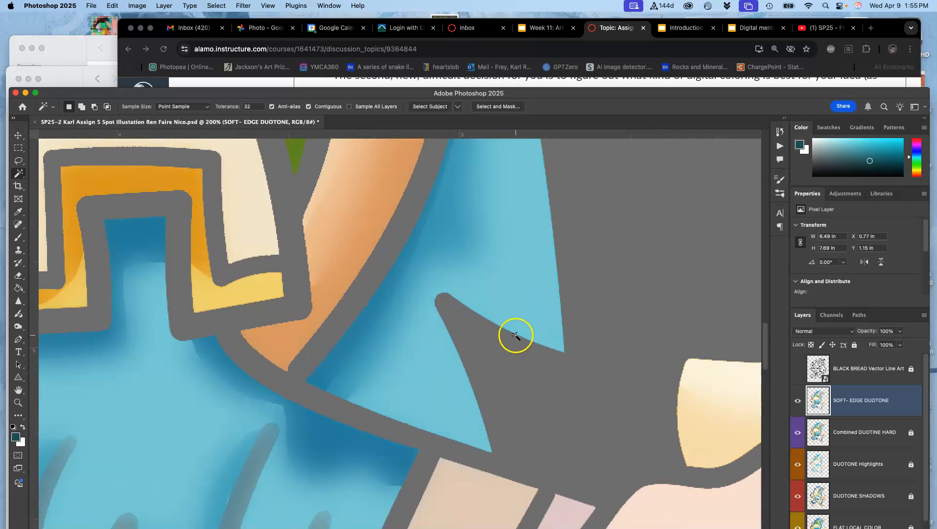
pyautogui.click(797, 368)
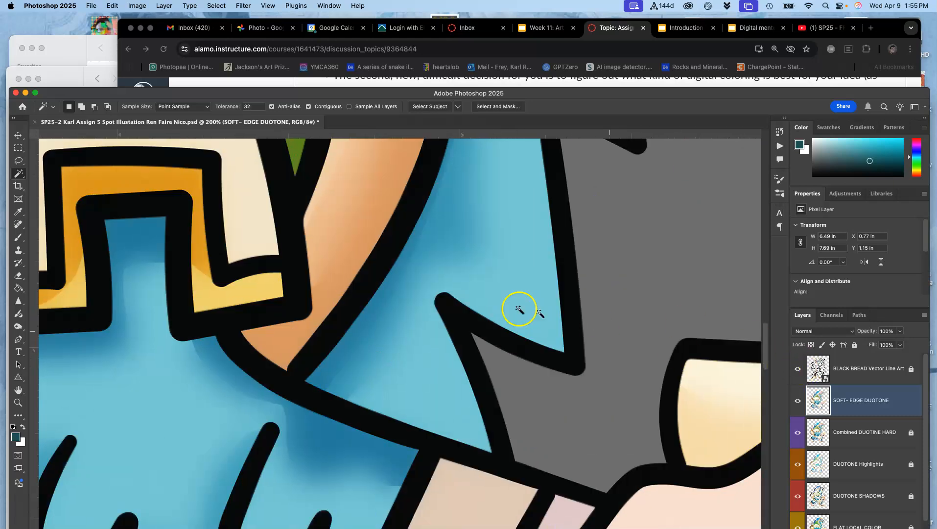
# Step: Compare the whole illustration with and without the SOFT- EDGE DUOTONE layer at 25% magnification, leaving the layer shown
pyautogui.scroll(-6, 547, 321)
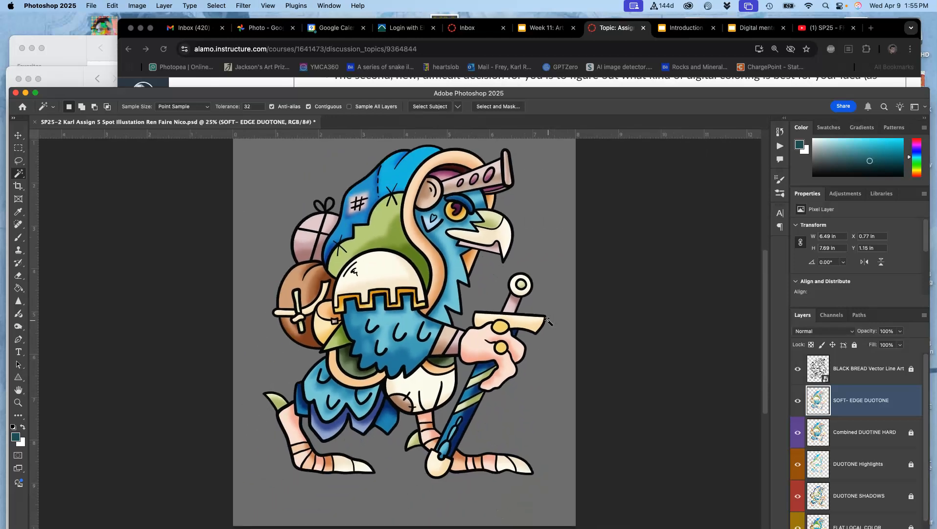
pyautogui.click(798, 401)
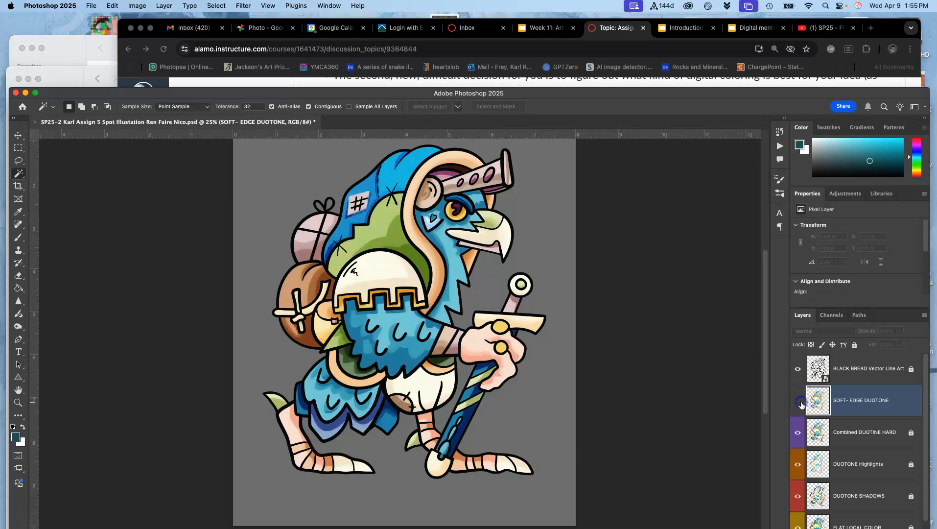
pyautogui.click(798, 401)
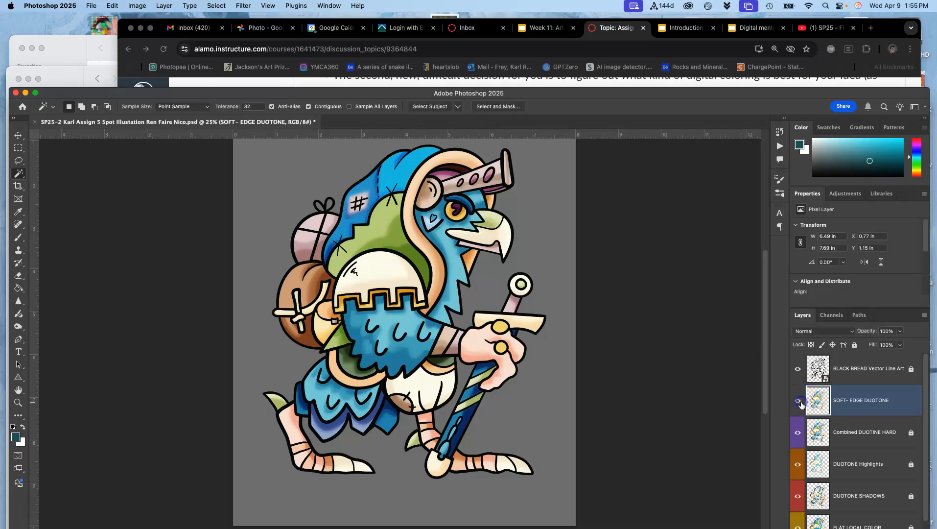
# Step: Lock the SOFT- EDGE DUOTONE layer, then duplicate it and name the copy MIXED DUOTONE
pyautogui.click(854, 345)
pyautogui.click(877, 399)
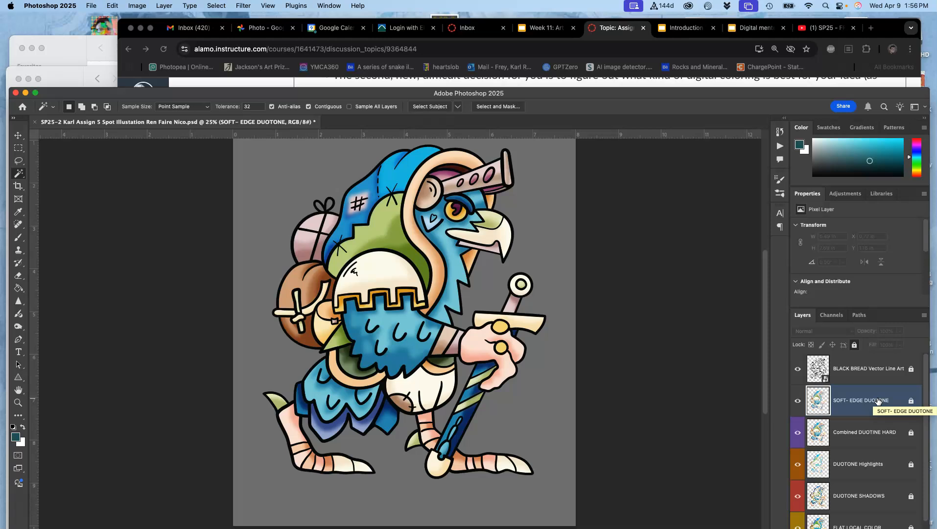
pyautogui.press('super+j')
pyautogui.click(877, 406)
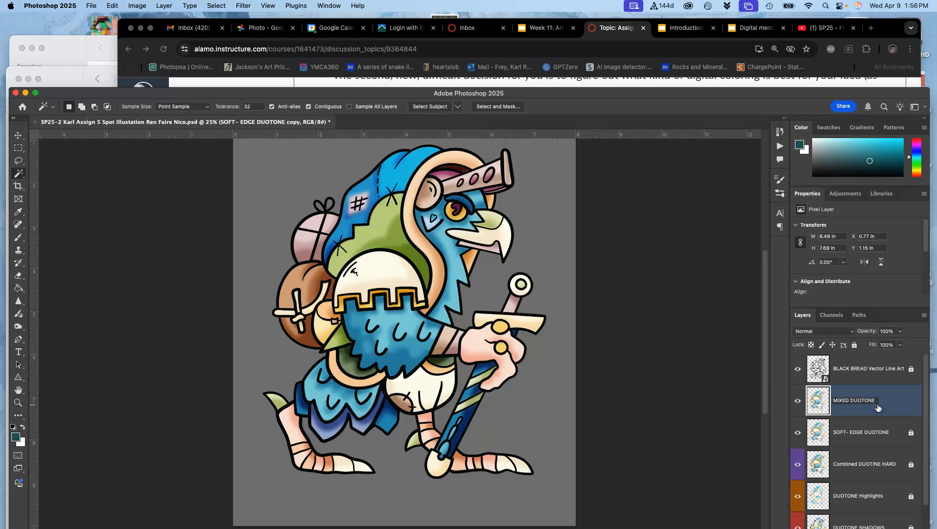
pyautogui.click(890, 409)
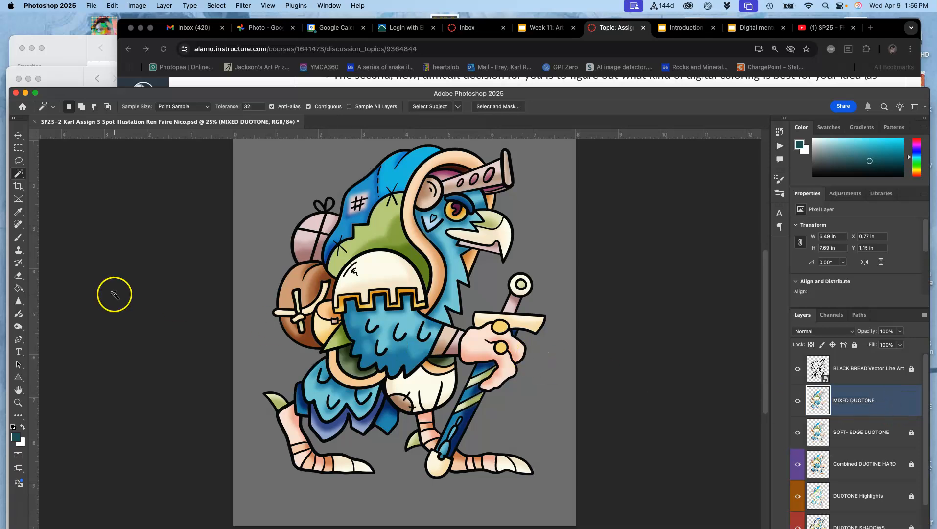
# Step: Set up the Eraser tool with the Soft Round Pressure Opacity brush and 76% opacity
pyautogui.click(19, 277)
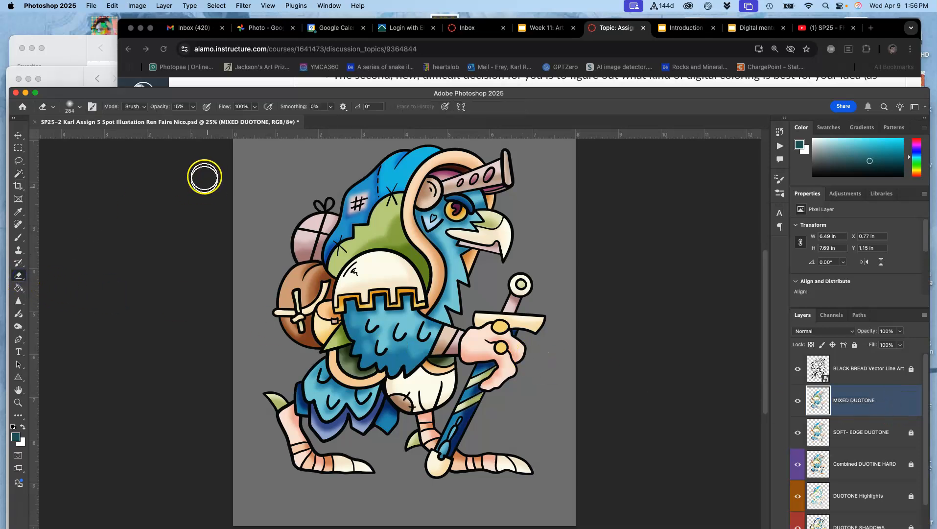
pyautogui.moveTo(211, 96); pyautogui.dragTo(210, 25)
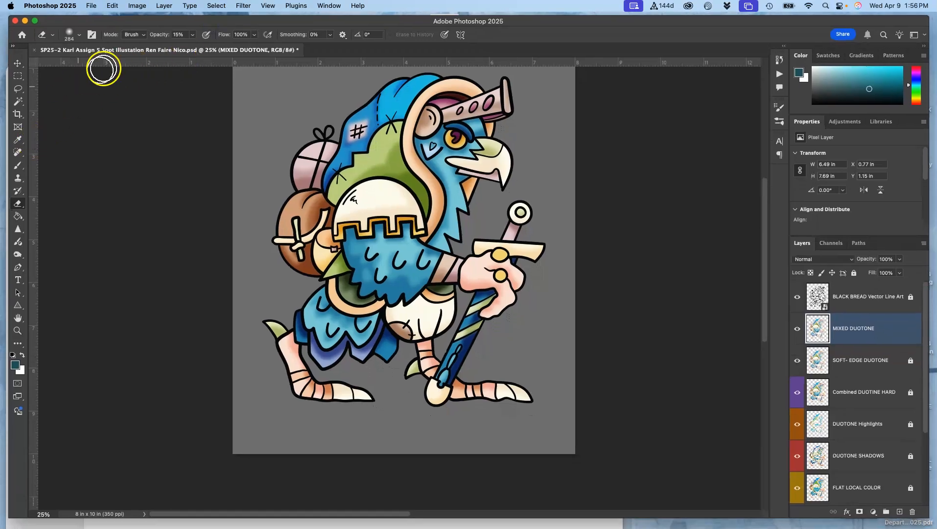
pyautogui.click(80, 35)
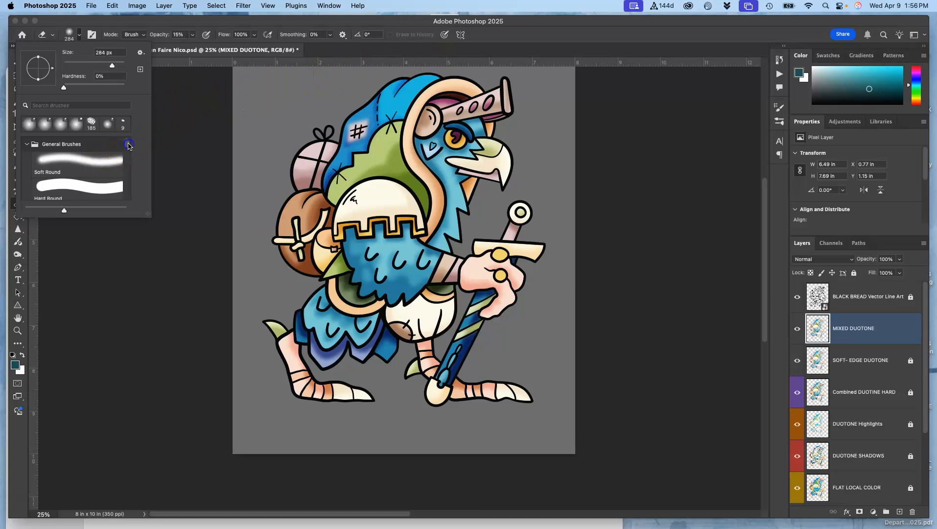
pyautogui.scroll(-5, 129, 145)
pyautogui.scroll(-1, 127, 159)
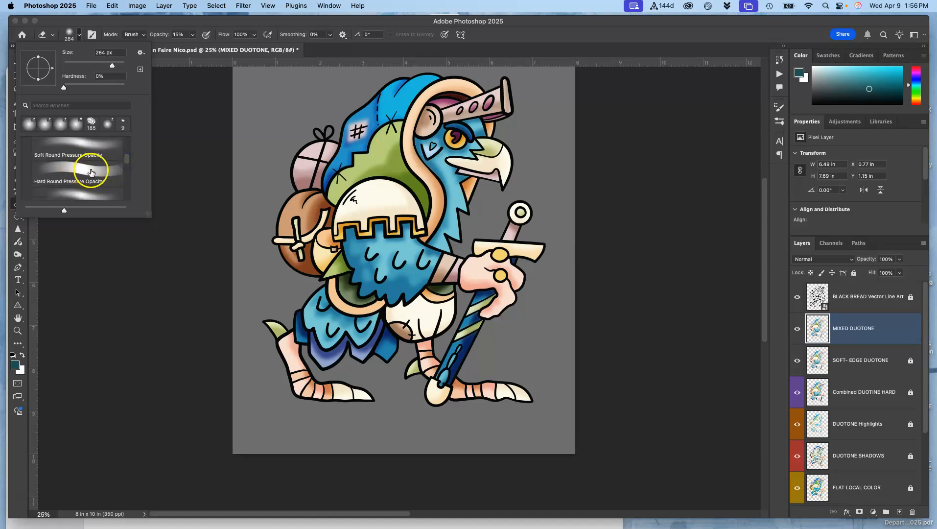
pyautogui.click(87, 149)
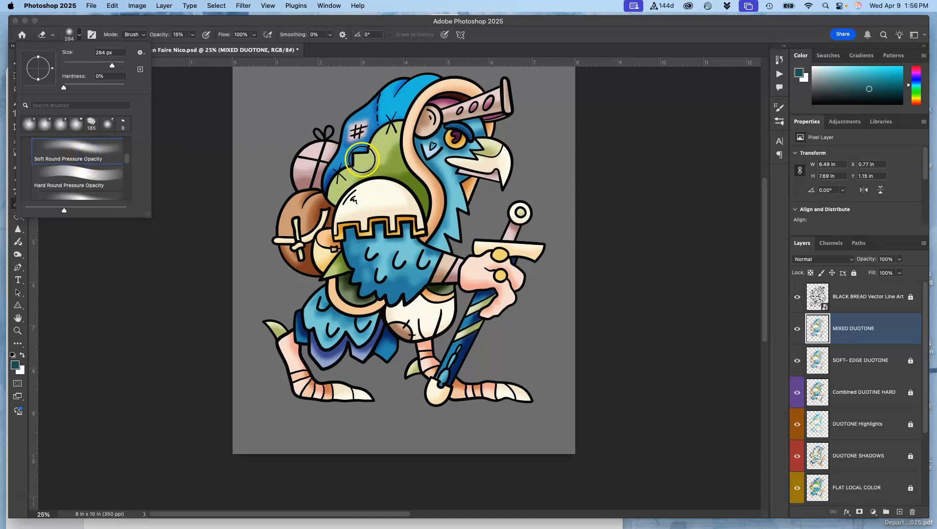
pyautogui.moveTo(395, 161)
pyautogui.mouseDown()
pyautogui.moveTo(397, 173)
pyautogui.moveTo(369, 157)
pyautogui.mouseUp()
pyautogui.click(193, 34)
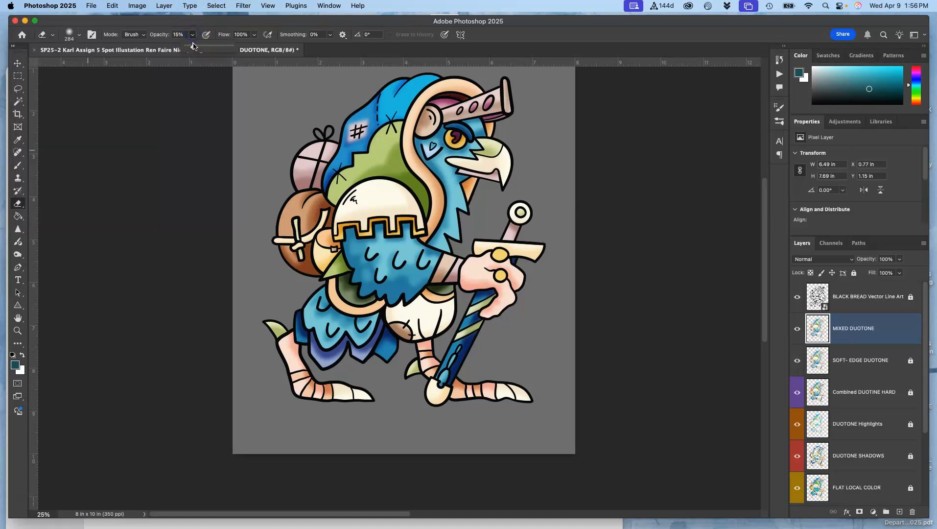
pyautogui.moveTo(219, 46); pyautogui.dragTo(220, 46)
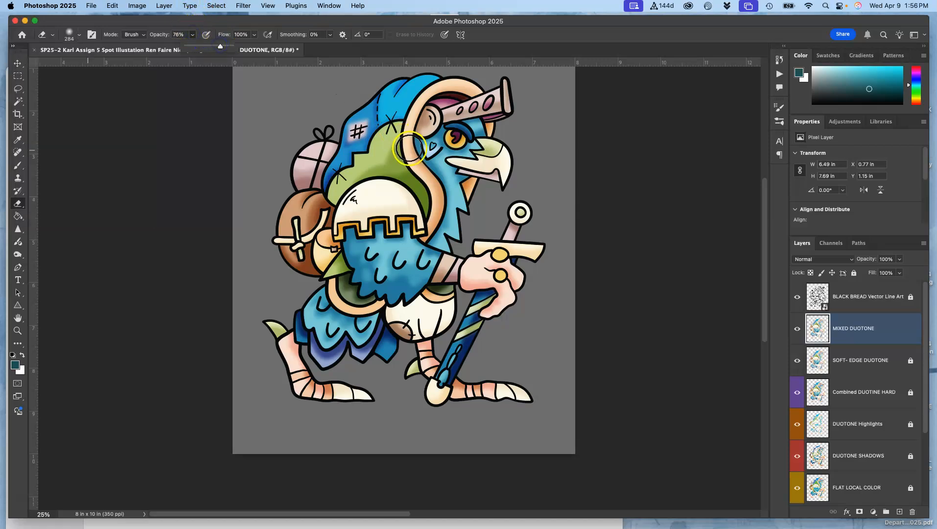
# Step: Try erasing soft shading from the wing feathers on MIXED DUOTONE, and check the result by toggling the visibility of the duotone layers
pyautogui.click(370, 246)
pyautogui.moveTo(371, 269)
pyautogui.mouseDown()
pyautogui.moveTo(389, 272)
pyautogui.moveTo(378, 265)
pyautogui.moveTo(402, 251)
pyautogui.moveTo(404, 271)
pyautogui.moveTo(405, 253)
pyautogui.moveTo(425, 259)
pyautogui.moveTo(416, 270)
pyautogui.moveTo(425, 256)
pyautogui.moveTo(423, 268)
pyautogui.moveTo(418, 251)
pyautogui.moveTo(423, 260)
pyautogui.moveTo(400, 280)
pyautogui.moveTo(378, 263)
pyautogui.mouseUp()
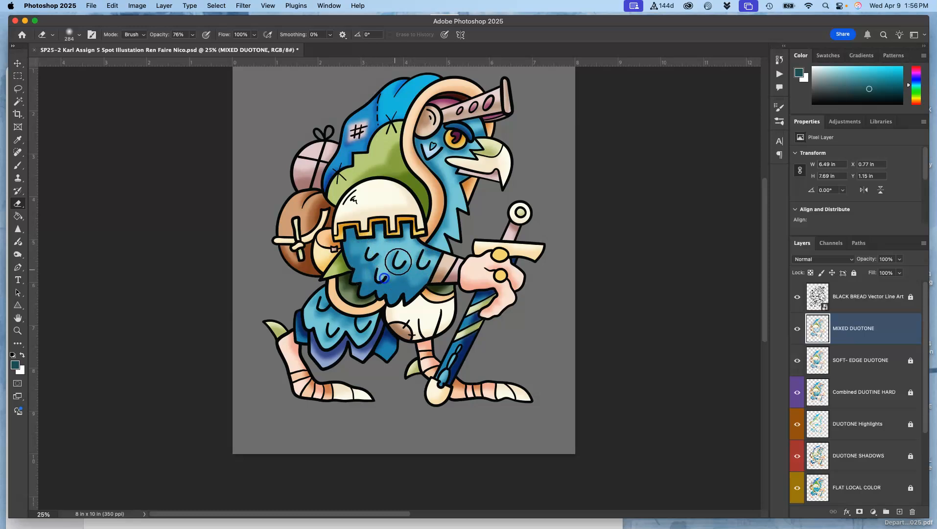
pyautogui.moveTo(376, 279)
pyautogui.mouseDown()
pyautogui.moveTo(417, 256)
pyautogui.moveTo(398, 261)
pyautogui.moveTo(383, 247)
pyautogui.moveTo(380, 283)
pyautogui.mouseUp()
pyautogui.moveTo(351, 254); pyautogui.dragTo(402, 260)
pyautogui.click(797, 330)
pyautogui.click(794, 330)
pyautogui.click(793, 330)
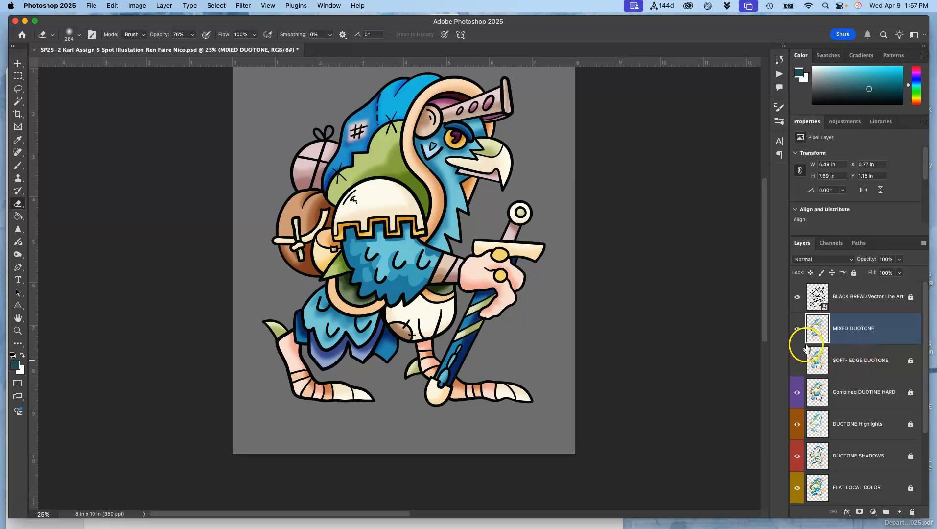
# Step: Revert the document in its history to the Name Change state, before the eraser strokes
pyautogui.click(781, 61)
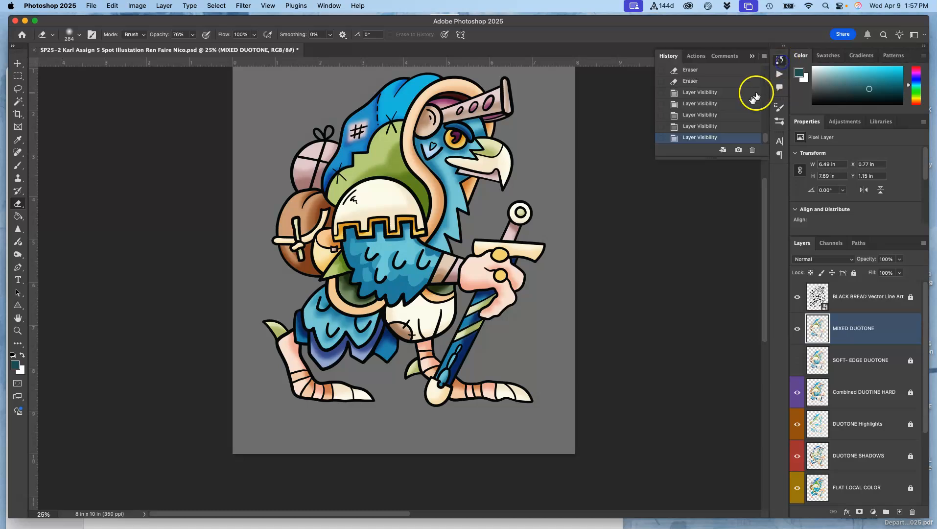
pyautogui.click(702, 85)
pyautogui.scroll(10, 767, 140)
pyautogui.moveTo(766, 137); pyautogui.dragTo(766, 135)
pyautogui.click(710, 137)
pyautogui.click(710, 88)
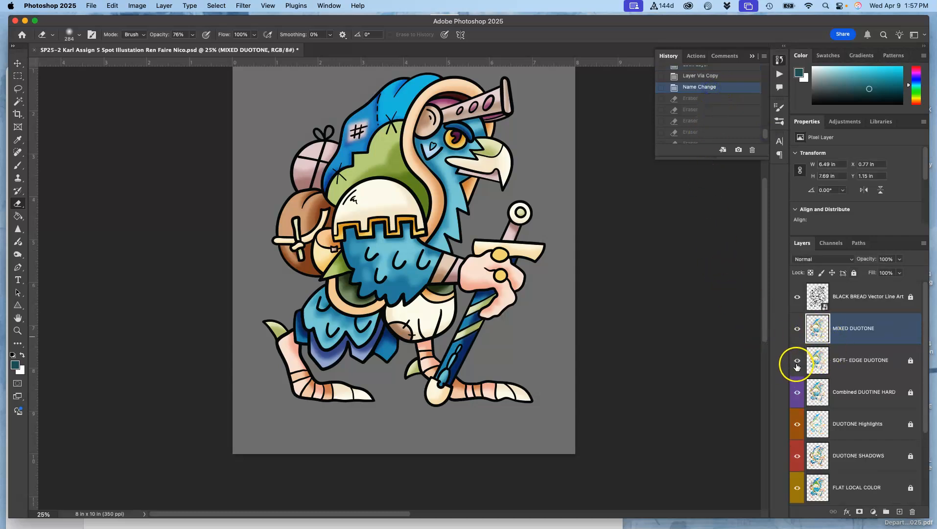
# Step: Hide the SOFT- EDGE DUOTONE layer and erase parts of the wing feathers on MIXED DUOTONE to expose the hard-edge colors beneath
pyautogui.click(796, 363)
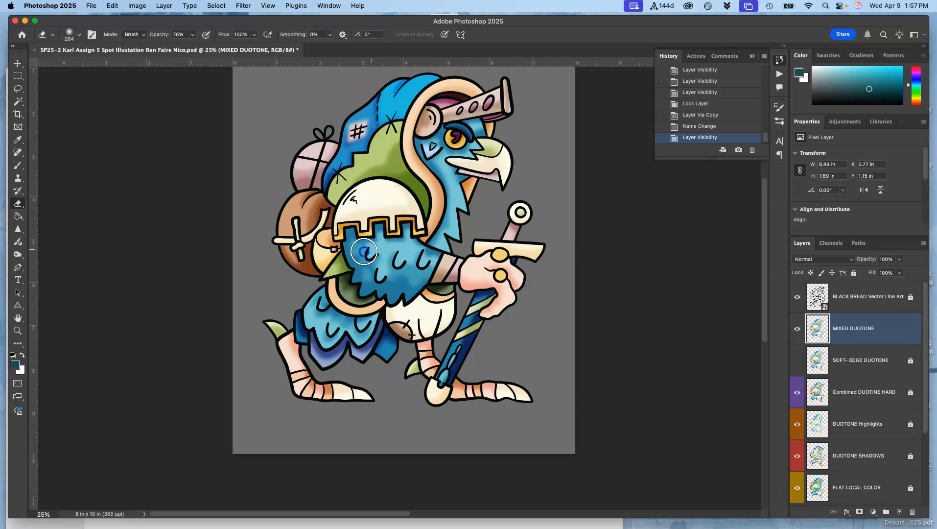
pyautogui.moveTo(408, 275)
pyautogui.mouseDown()
pyautogui.moveTo(390, 261)
pyautogui.moveTo(385, 277)
pyautogui.moveTo(397, 276)
pyautogui.moveTo(432, 250)
pyautogui.mouseUp()
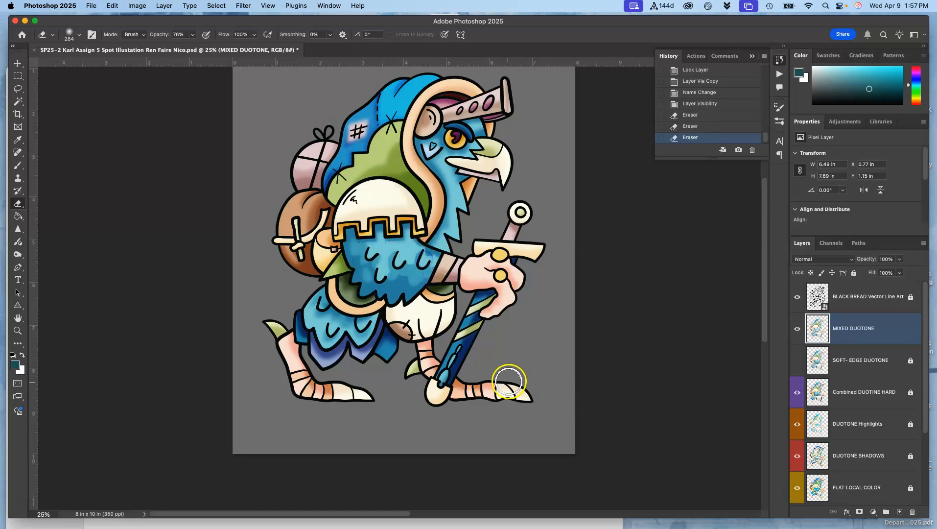
# Step: Erase soft shading from the tail feathers, the gripping hand and the sword's sheath on MIXED DUOTONE
pyautogui.press('super+equal')
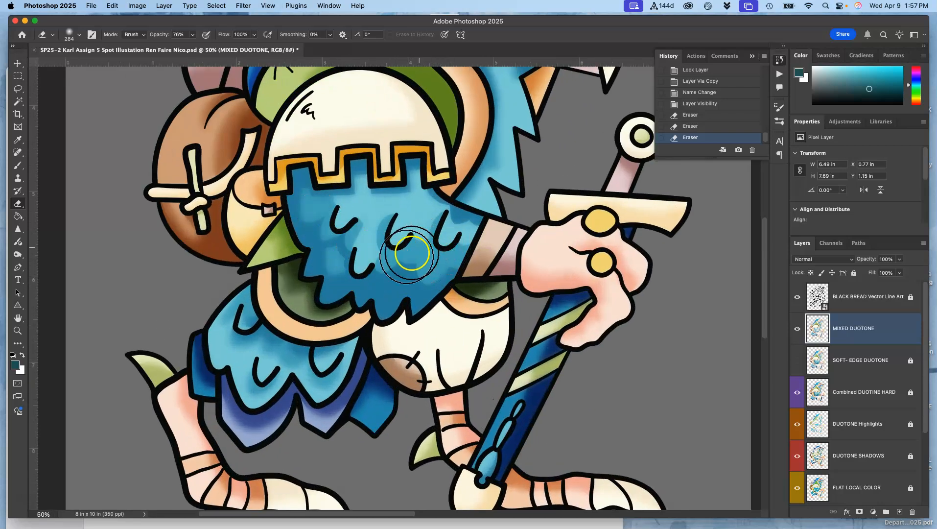
pyautogui.moveTo(240, 338)
pyautogui.mouseDown()
pyautogui.moveTo(274, 365)
pyautogui.moveTo(325, 370)
pyautogui.mouseUp()
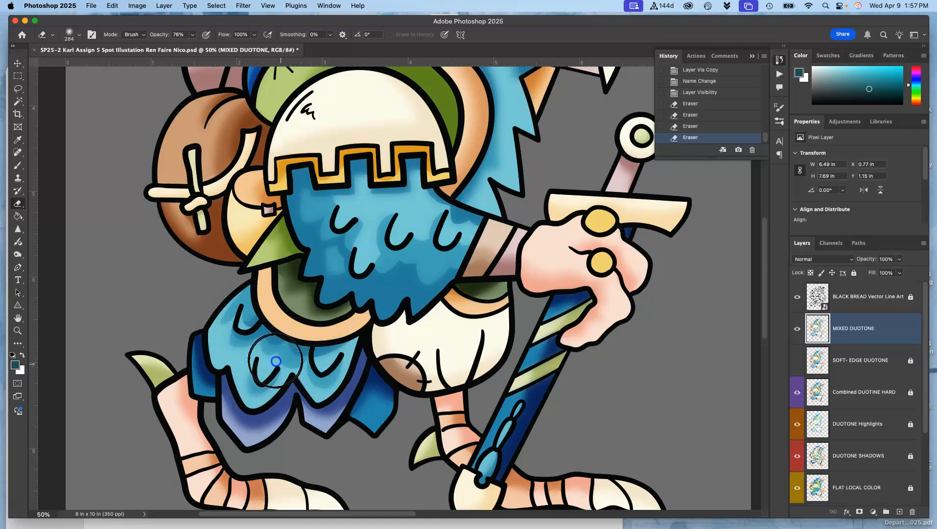
pyautogui.moveTo(638, 182)
pyautogui.mouseDown()
pyautogui.moveTo(589, 211)
pyautogui.moveTo(597, 221)
pyautogui.mouseUp()
pyautogui.moveTo(589, 183); pyautogui.dragTo(597, 180)
pyautogui.moveTo(621, 236); pyautogui.dragTo(508, 226)
pyautogui.moveTo(539, 298)
pyautogui.mouseDown()
pyautogui.moveTo(507, 306)
pyautogui.moveTo(500, 281)
pyautogui.moveTo(509, 290)
pyautogui.moveTo(551, 278)
pyautogui.moveTo(566, 294)
pyautogui.moveTo(565, 269)
pyautogui.moveTo(551, 296)
pyautogui.moveTo(571, 341)
pyautogui.moveTo(549, 366)
pyautogui.moveTo(546, 319)
pyautogui.moveTo(528, 302)
pyautogui.moveTo(469, 293)
pyautogui.moveTo(463, 275)
pyautogui.moveTo(447, 278)
pyautogui.moveTo(544, 310)
pyautogui.moveTo(547, 373)
pyautogui.moveTo(519, 375)
pyautogui.mouseUp()
pyautogui.moveTo(508, 338)
pyautogui.mouseDown()
pyautogui.moveTo(473, 417)
pyautogui.moveTo(505, 353)
pyautogui.moveTo(500, 373)
pyautogui.mouseUp()
pyautogui.moveTo(528, 401); pyautogui.dragTo(562, 266)
pyautogui.moveTo(538, 306); pyautogui.dragTo(540, 294)
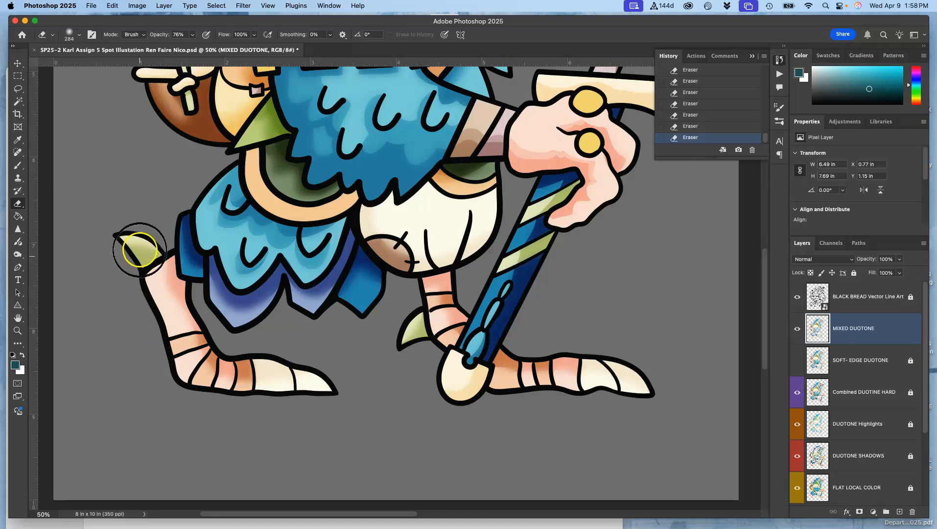
# Step: Erase soft shading along both legs, the feet and the sheath's rounded tip with the 284 px soft eraser
pyautogui.click(79, 34)
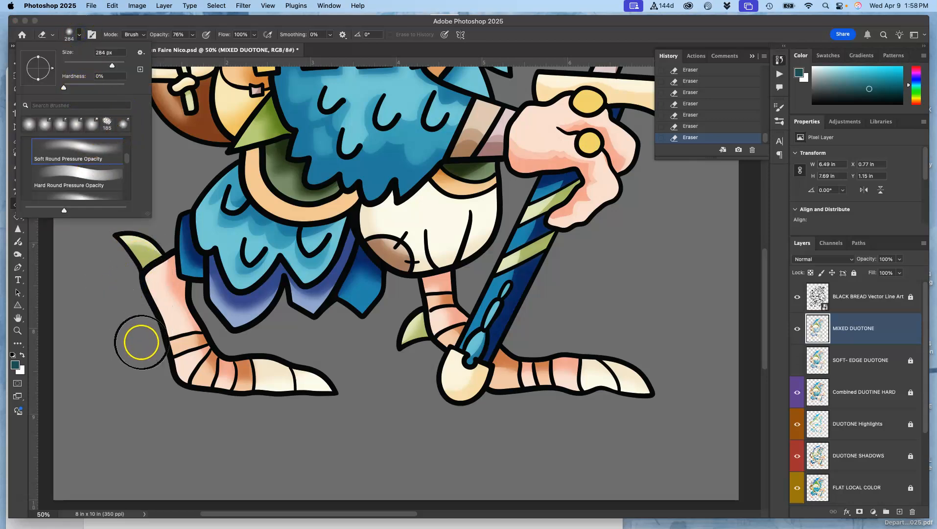
pyautogui.click(138, 272)
pyautogui.moveTo(136, 274)
pyautogui.mouseDown()
pyautogui.moveTo(203, 392)
pyautogui.moveTo(342, 391)
pyautogui.mouseUp()
pyautogui.moveTo(433, 331)
pyautogui.mouseDown()
pyautogui.moveTo(428, 307)
pyautogui.moveTo(412, 340)
pyautogui.moveTo(445, 302)
pyautogui.moveTo(453, 321)
pyautogui.moveTo(521, 352)
pyautogui.moveTo(573, 351)
pyautogui.moveTo(585, 366)
pyautogui.moveTo(617, 364)
pyautogui.moveTo(649, 389)
pyautogui.mouseUp()
pyautogui.click(461, 392)
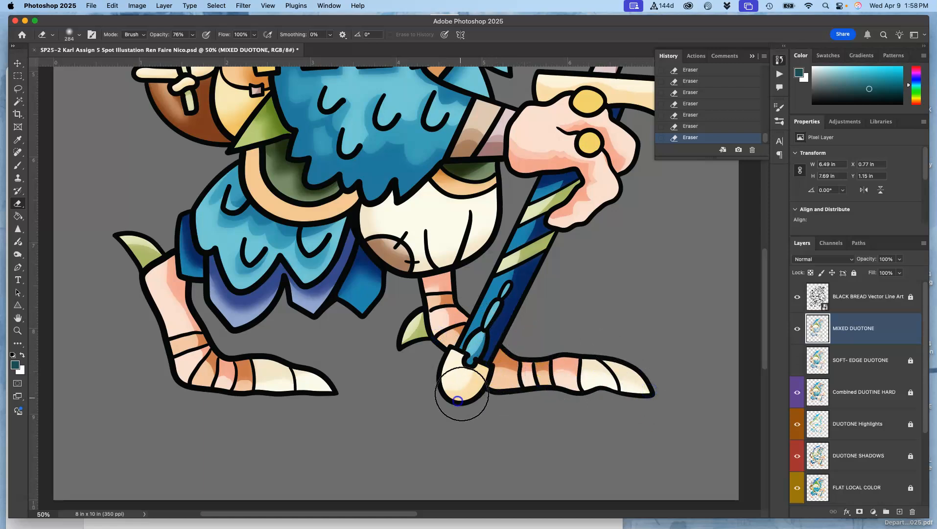
# Step: Erase soft shading from the spyglass, the ear and the area around the bird's eye on MIXED DUOTONE
pyautogui.scroll(15, 387, 292)
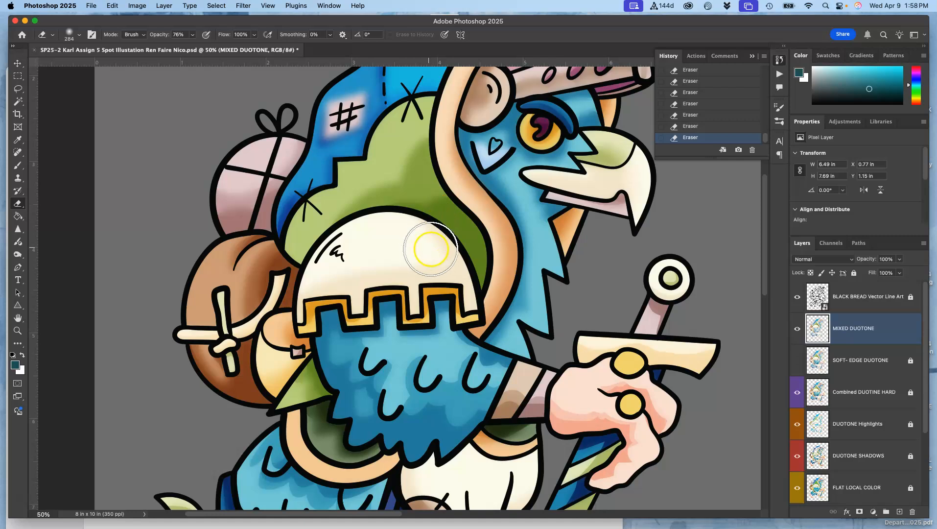
pyautogui.moveTo(438, 242); pyautogui.dragTo(363, 301)
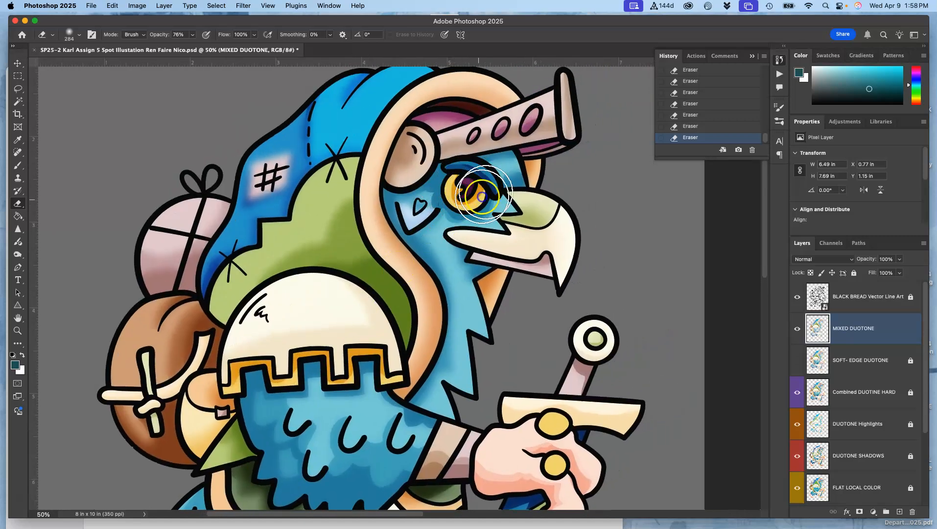
pyautogui.moveTo(563, 108)
pyautogui.mouseDown()
pyautogui.moveTo(588, 111)
pyautogui.moveTo(519, 131)
pyautogui.moveTo(445, 131)
pyautogui.moveTo(439, 143)
pyautogui.moveTo(426, 178)
pyautogui.moveTo(519, 214)
pyautogui.moveTo(511, 219)
pyautogui.moveTo(536, 208)
pyautogui.moveTo(580, 224)
pyautogui.moveTo(567, 239)
pyautogui.moveTo(568, 223)
pyautogui.moveTo(534, 213)
pyautogui.moveTo(549, 259)
pyautogui.moveTo(485, 235)
pyautogui.moveTo(456, 277)
pyautogui.moveTo(423, 225)
pyautogui.moveTo(453, 292)
pyautogui.moveTo(411, 215)
pyautogui.moveTo(463, 348)
pyautogui.moveTo(463, 300)
pyautogui.moveTo(503, 157)
pyautogui.moveTo(431, 174)
pyautogui.mouseUp()
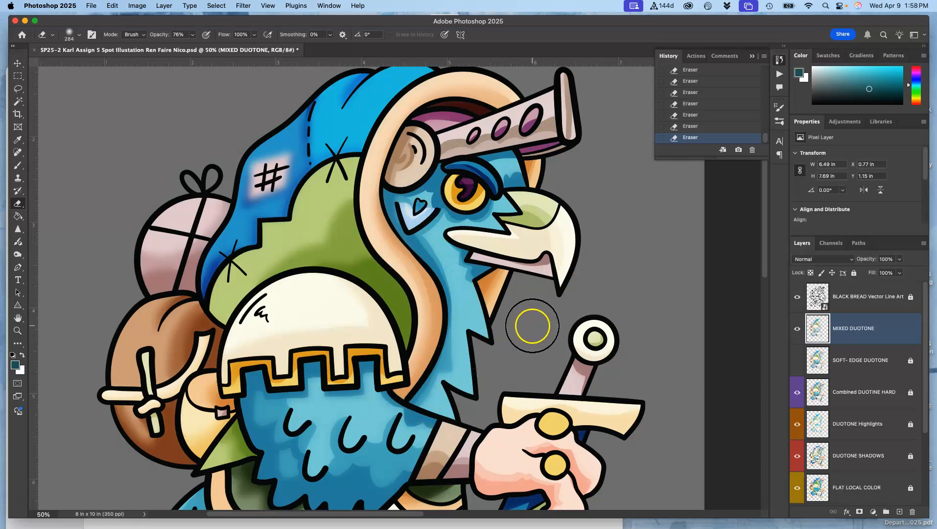
# Step: Undo the last four eraser strokes and redo them
pyautogui.press('super+z')
pyautogui.press('super+z')
pyautogui.press('super+z')
pyautogui.press('super+z')
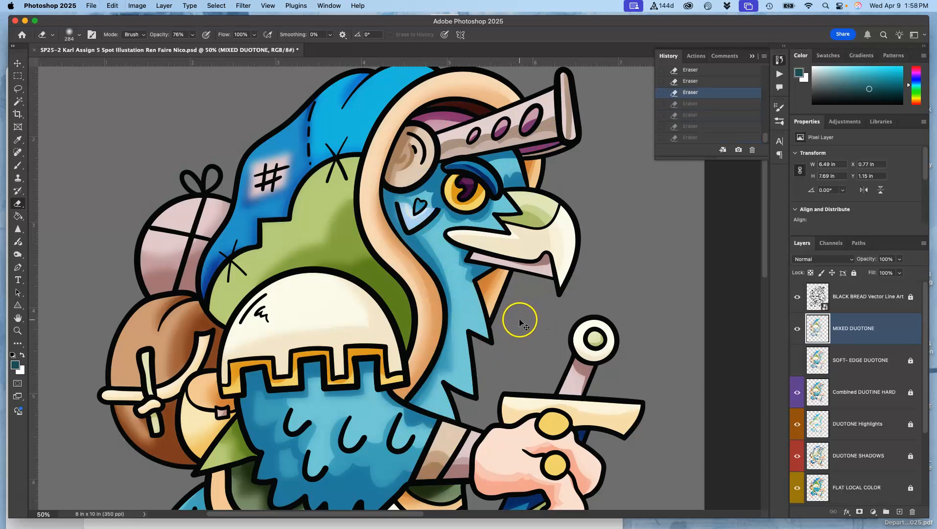
pyautogui.press('shift+super+z')
pyautogui.press('shift+super+z')
pyautogui.press('shift+super+z')
pyautogui.press('shift+super+z')
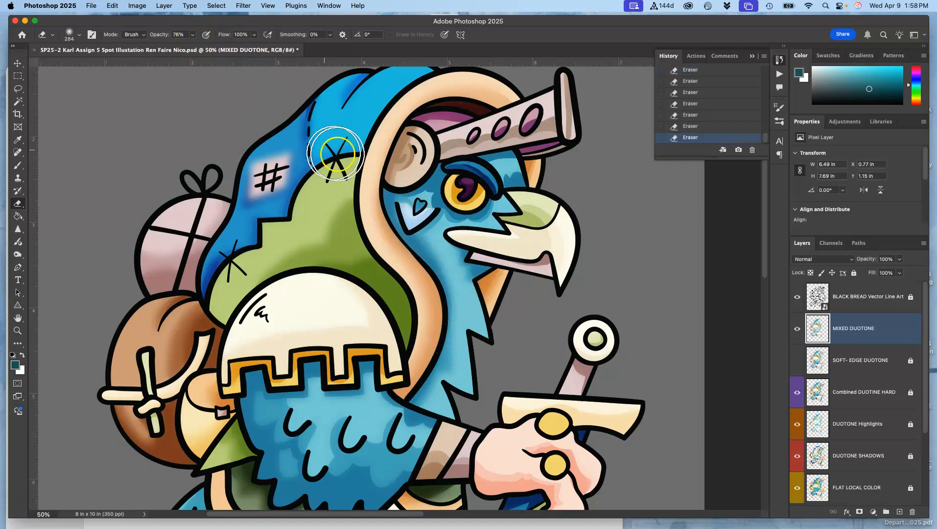
# Step: Examine the Eraser's Soft Round and Hard Round presets for pressure size and pressure opacity
pyautogui.click(73, 39)
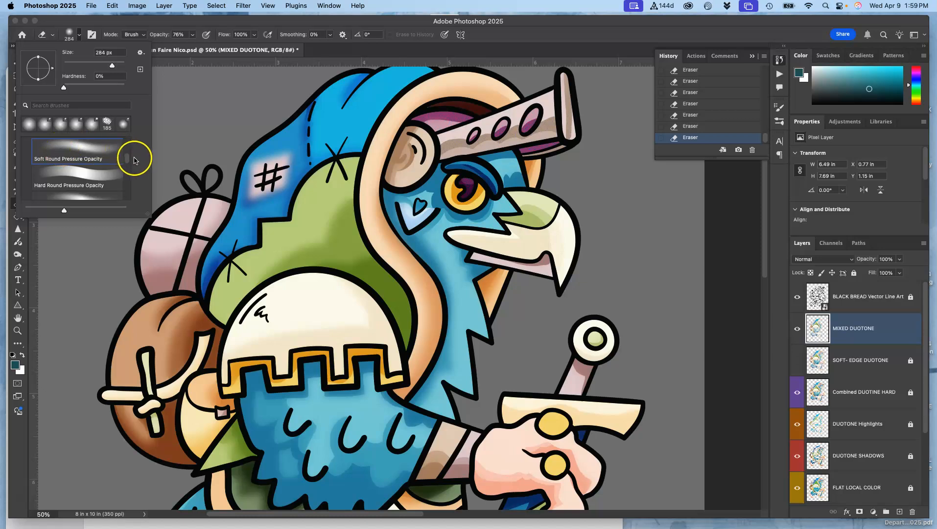
pyautogui.moveTo(126, 161); pyautogui.dragTo(127, 157)
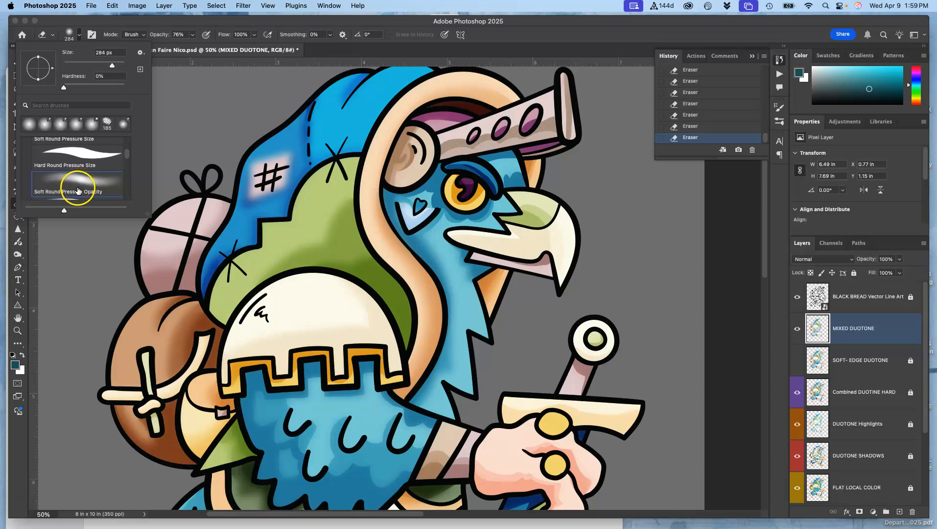
pyautogui.click(171, 79)
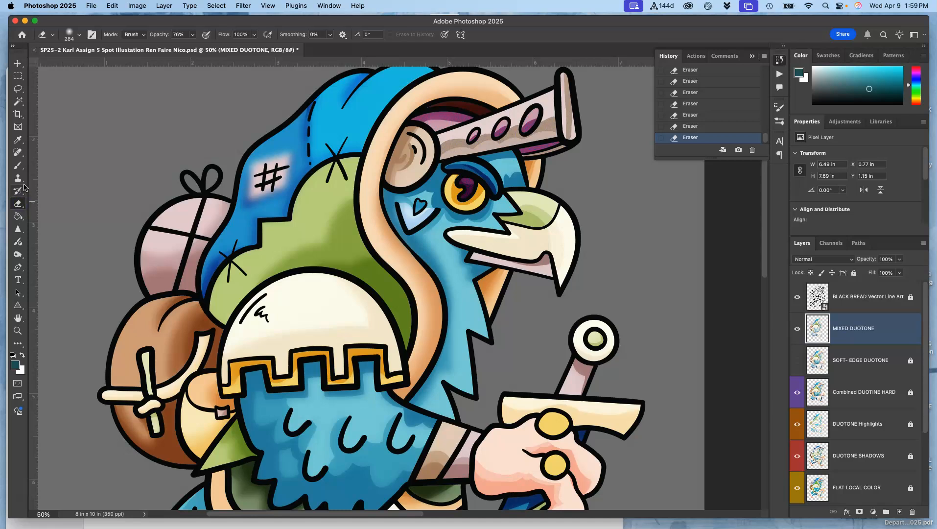
pyautogui.click(70, 35)
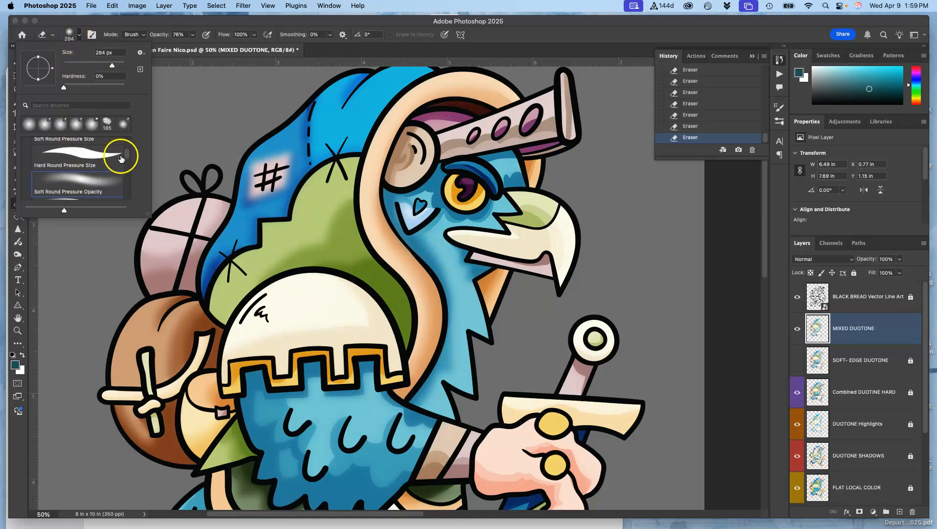
pyautogui.moveTo(127, 156); pyautogui.dragTo(128, 152)
pyautogui.scroll(-1, 125, 152)
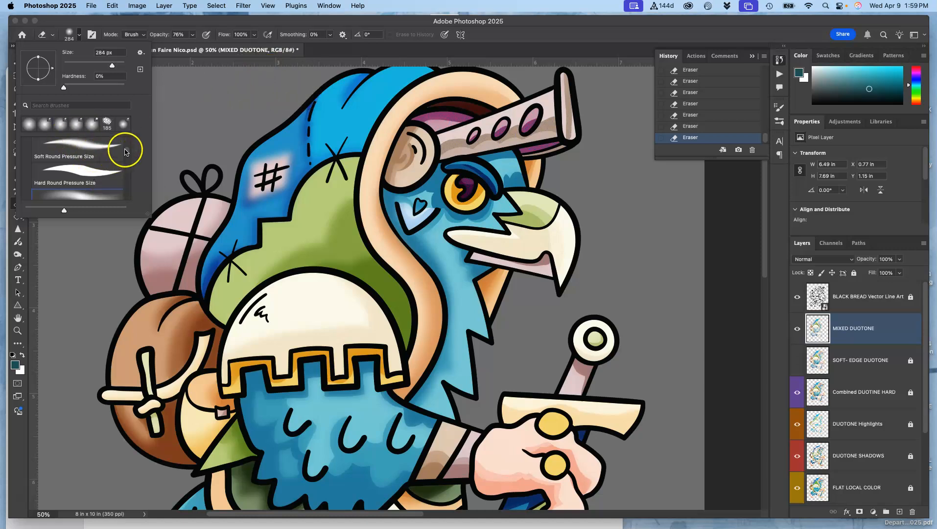
pyautogui.moveTo(127, 156); pyautogui.dragTo(123, 162)
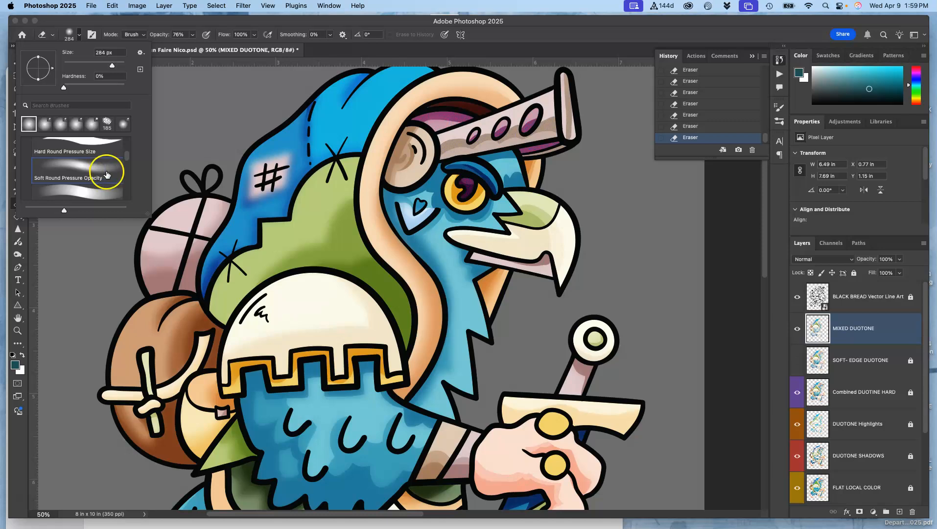
pyautogui.click(175, 125)
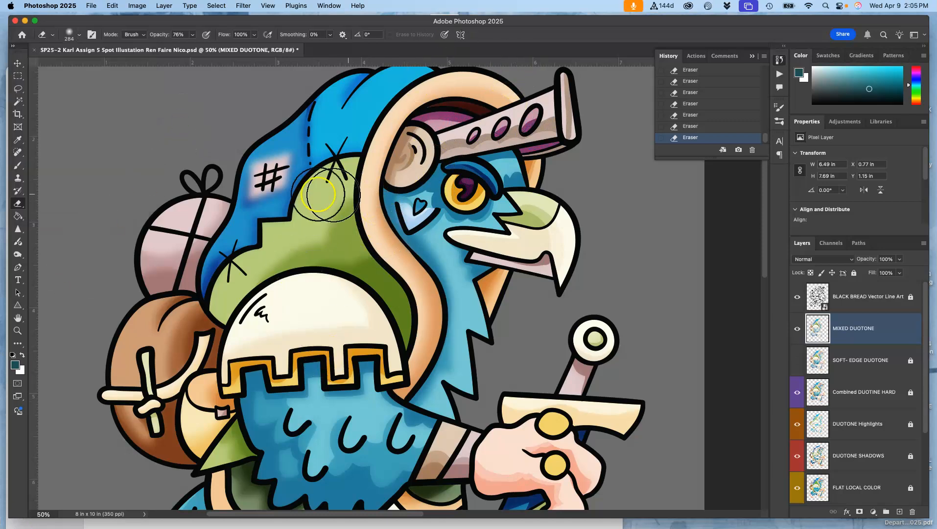
# Step: Toggle the visibility of MIXED DUOTONE to compare it with the hard-edge colors beneath
pyautogui.click(796, 330)
pyautogui.click(796, 332)
pyautogui.click(796, 332)
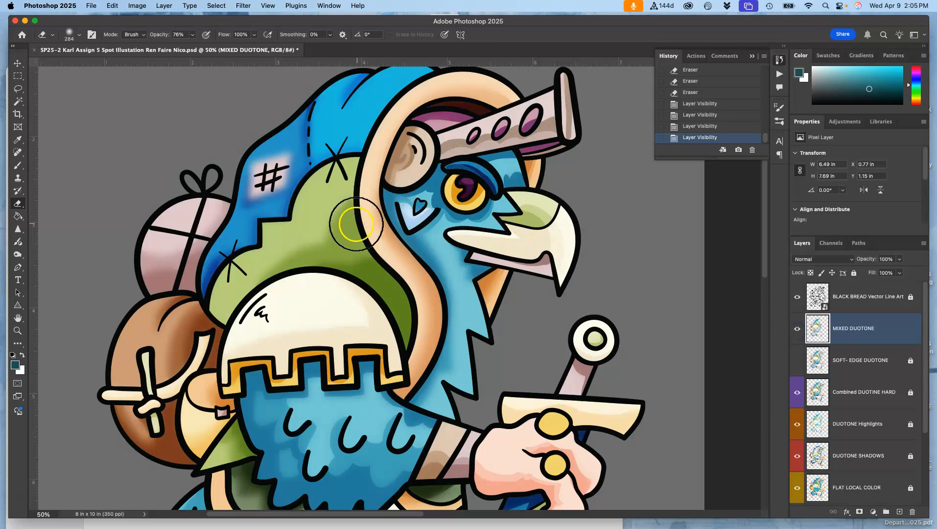
# Step: Erase the soft shading on the hood's stitched patch and the blue hood folds to expose the hard edges
pyautogui.moveTo(296, 168)
pyautogui.mouseDown()
pyautogui.moveTo(262, 172)
pyautogui.moveTo(273, 159)
pyautogui.moveTo(274, 181)
pyautogui.moveTo(257, 178)
pyautogui.moveTo(288, 172)
pyautogui.mouseUp()
pyautogui.click(284, 187)
pyautogui.click(265, 189)
pyautogui.click(262, 178)
pyautogui.click(267, 198)
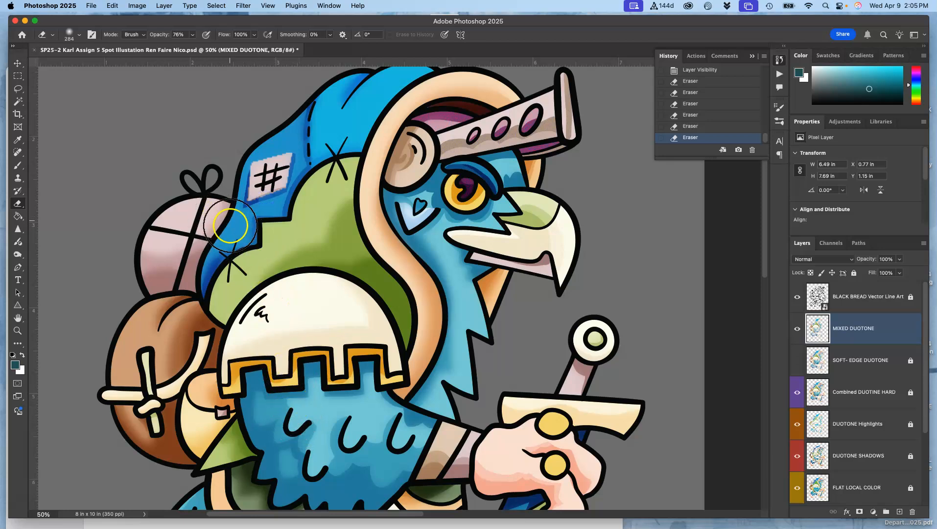
pyautogui.click(364, 83)
pyautogui.moveTo(361, 81); pyautogui.dragTo(314, 141)
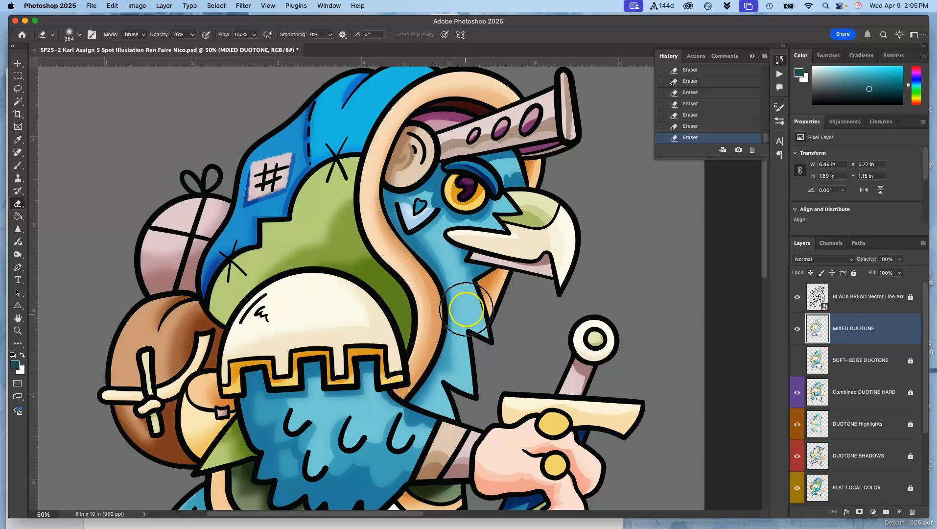
# Step: Erase soft shading from the green garment areas beneath the wing on MIXED DUOTONE
pyautogui.moveTo(486, 240); pyautogui.dragTo(424, 284)
pyautogui.moveTo(473, 260); pyautogui.dragTo(453, 118)
pyautogui.moveTo(466, 218); pyautogui.dragTo(477, 128)
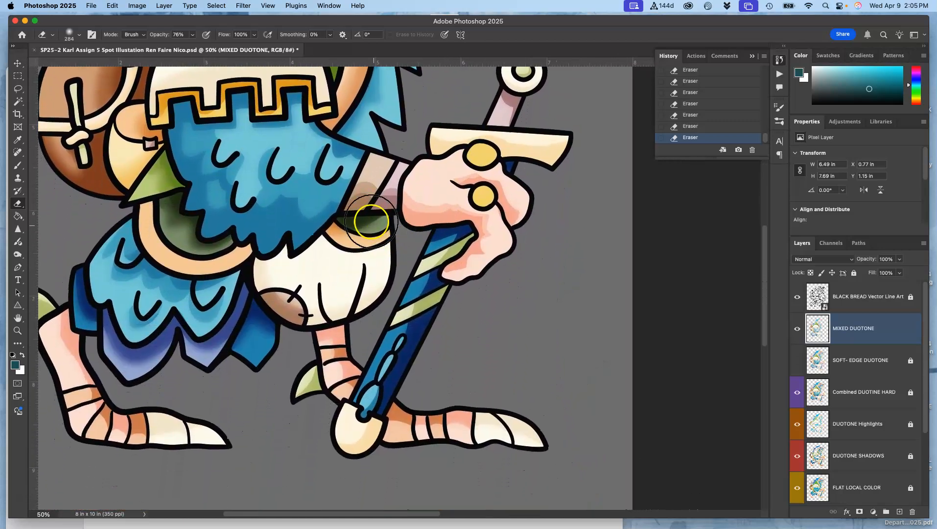
pyautogui.moveTo(175, 211); pyautogui.dragTo(222, 275)
pyautogui.moveTo(175, 211)
pyautogui.mouseDown()
pyautogui.moveTo(193, 302)
pyautogui.moveTo(129, 251)
pyautogui.moveTo(157, 314)
pyautogui.moveTo(96, 288)
pyautogui.moveTo(219, 328)
pyautogui.moveTo(248, 313)
pyautogui.moveTo(286, 325)
pyautogui.moveTo(288, 310)
pyautogui.moveTo(447, 316)
pyautogui.moveTo(460, 245)
pyautogui.moveTo(448, 291)
pyautogui.moveTo(521, 177)
pyautogui.mouseUp()
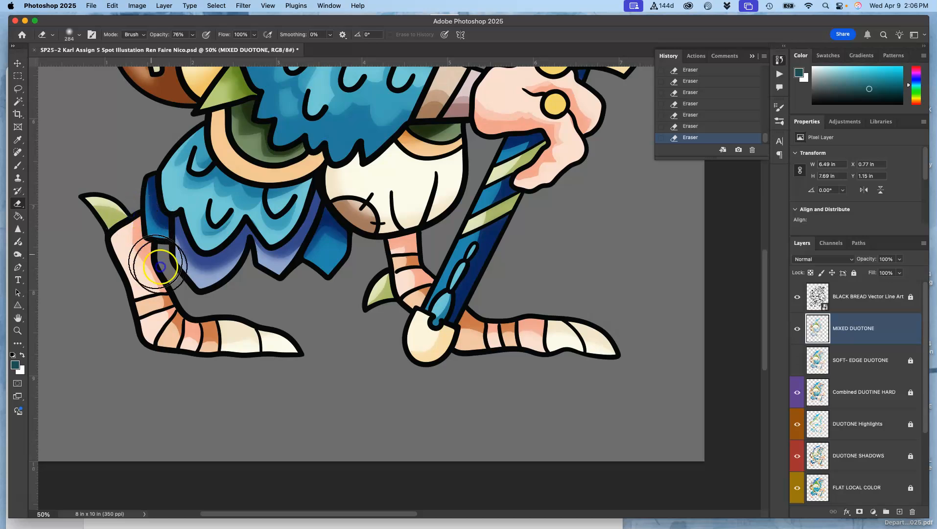
pyautogui.moveTo(266, 239); pyautogui.dragTo(343, 453)
pyautogui.moveTo(299, 272); pyautogui.dragTo(308, 378)
pyautogui.moveTo(310, 245); pyautogui.dragTo(252, 322)
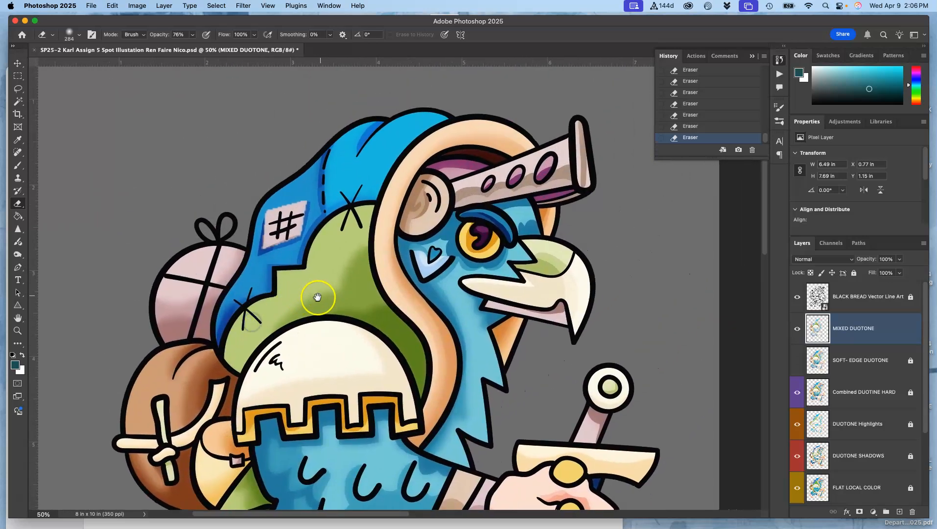
pyautogui.moveTo(323, 291); pyautogui.dragTo(323, 273)
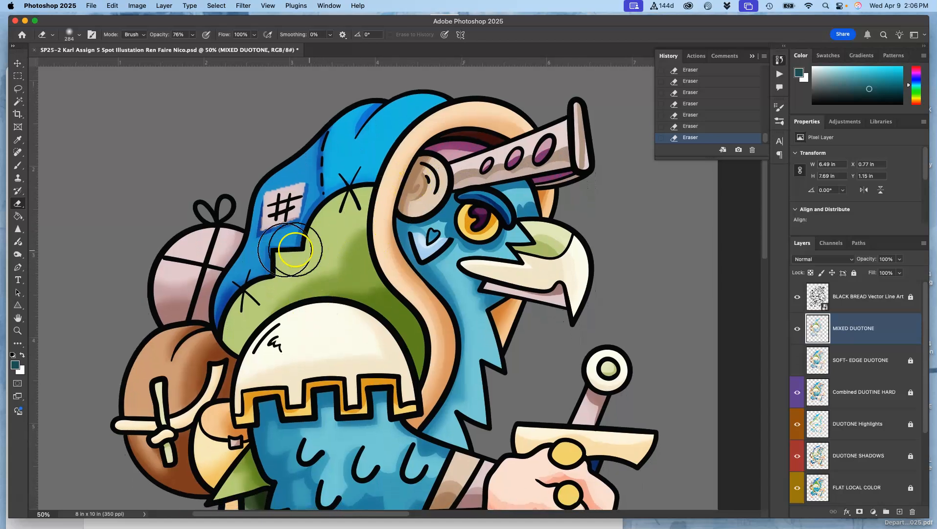
# Step: Hide and show MIXED DUOTONE repeatedly to compare the mixed shading with the hard-edge version on the upper body
pyautogui.click(798, 330)
pyautogui.click(798, 331)
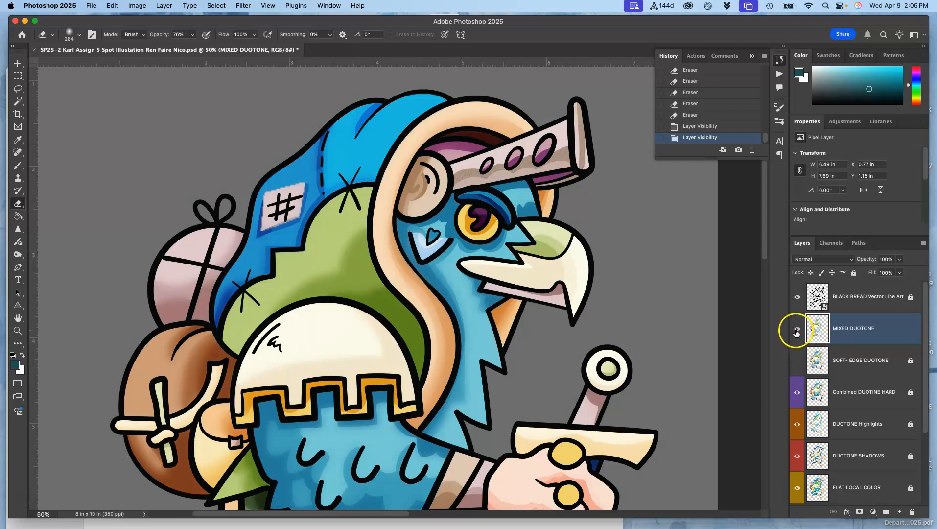
pyautogui.click(798, 331)
pyautogui.click(797, 332)
pyautogui.click(797, 334)
pyautogui.click(797, 335)
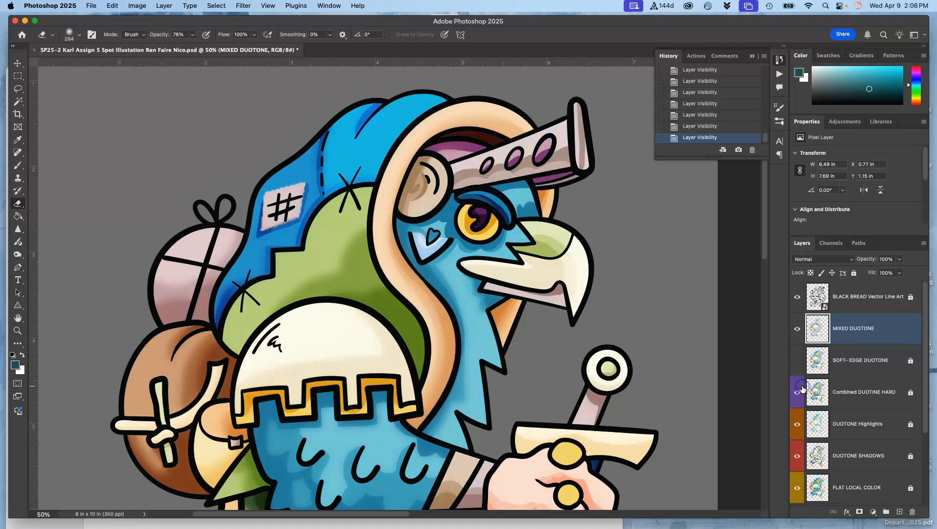
# Step: Toggle the visibility of the Combined DUOTINE HARD and SOFT- EDGE DUOTONE layers to compare their effect under MIXED DUOTONE
pyautogui.click(798, 416)
pyautogui.click(799, 396)
pyautogui.click(798, 424)
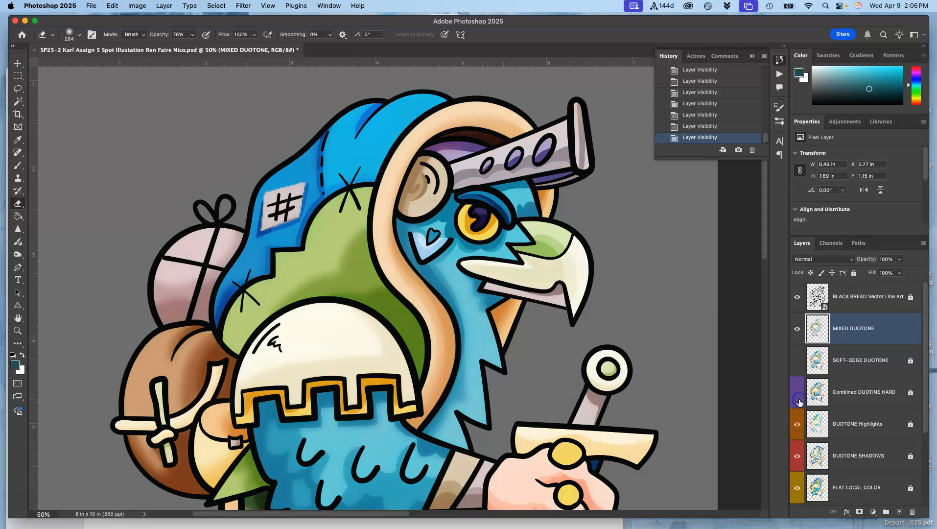
pyautogui.click(797, 355)
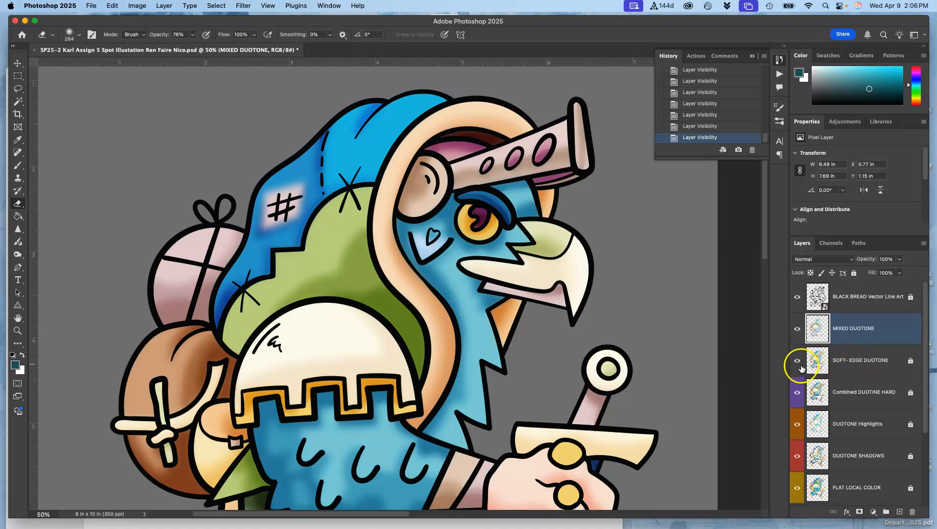
pyautogui.click(797, 362)
pyautogui.click(798, 362)
pyautogui.click(798, 364)
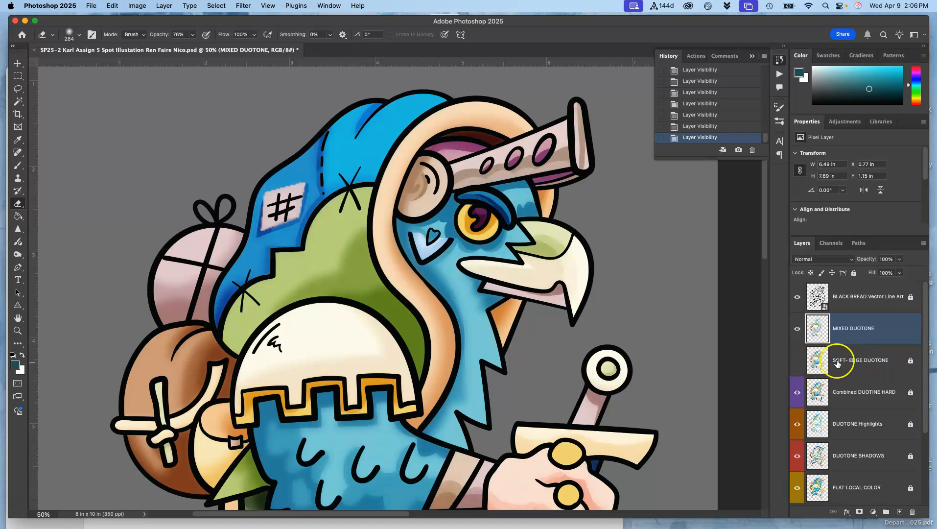